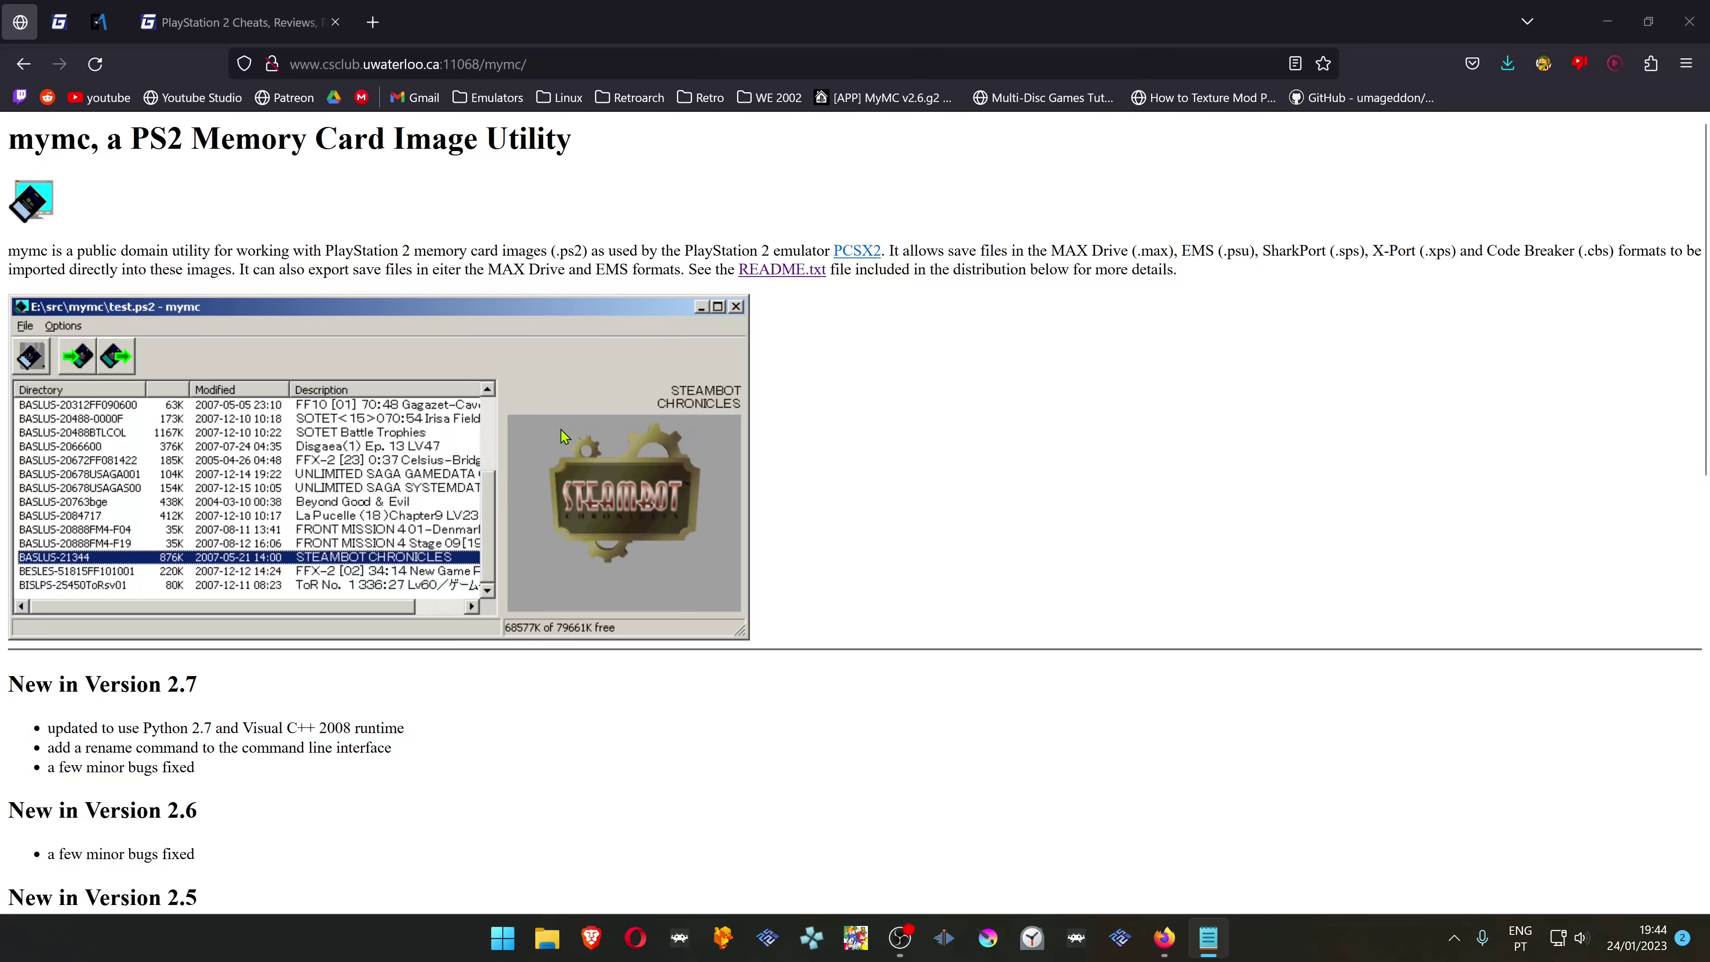
- Download the current Windows release of mymc, mymc-alpha-2.7.zip, and save it to the Desktop
{"action": "scroll", "coordinate": [565, 436], "scroll_direction": "down", "scroll_amount": 3}
{"action": "scroll", "coordinate": [565, 437], "scroll_direction": "down", "scroll_amount": 5}
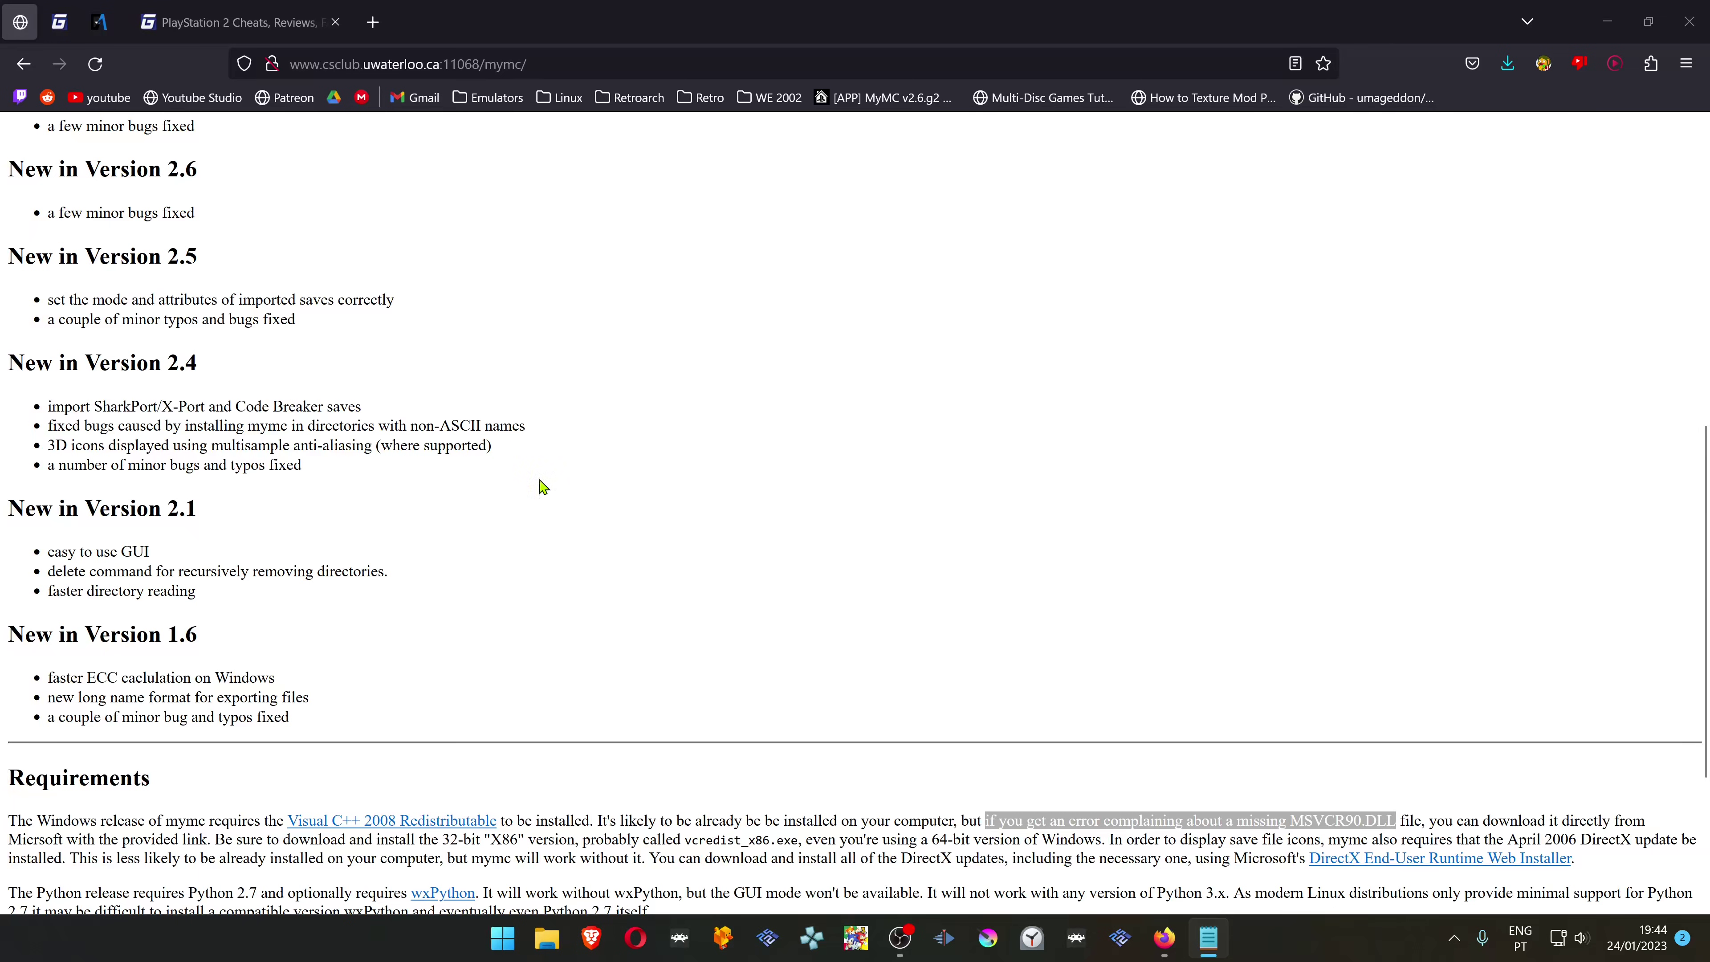
{"action": "scroll", "coordinate": [526, 477], "scroll_direction": "down", "scroll_amount": 3}
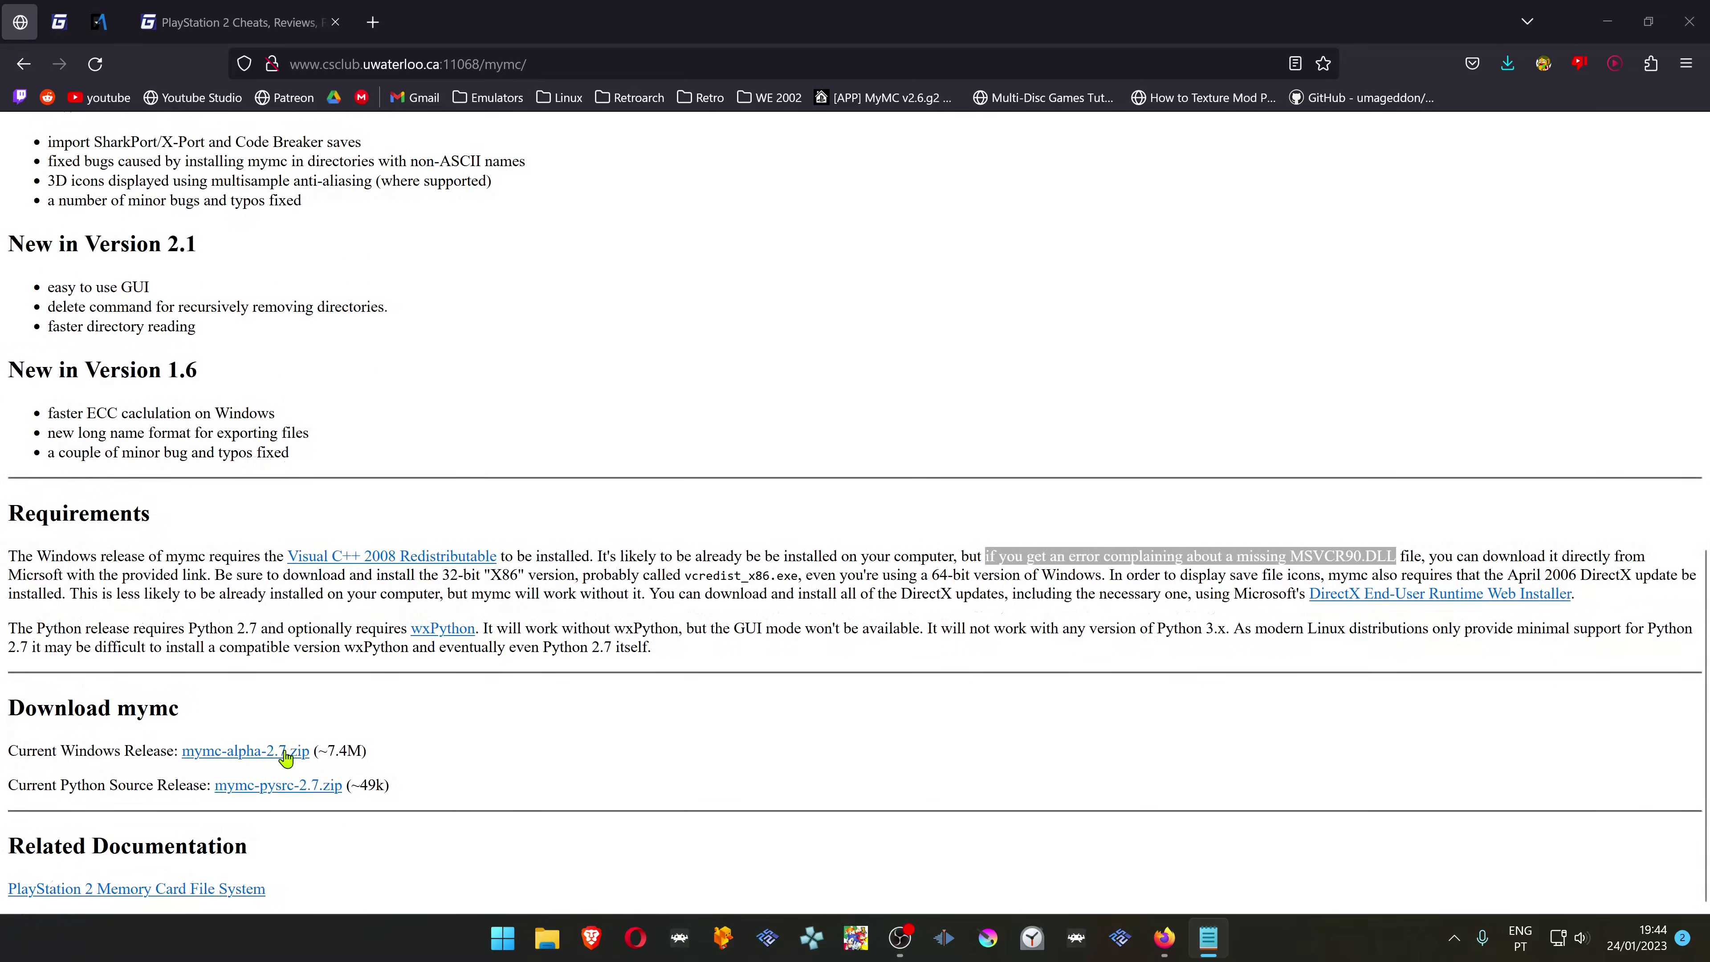
{"action": "left_click", "coordinate": [280, 751]}
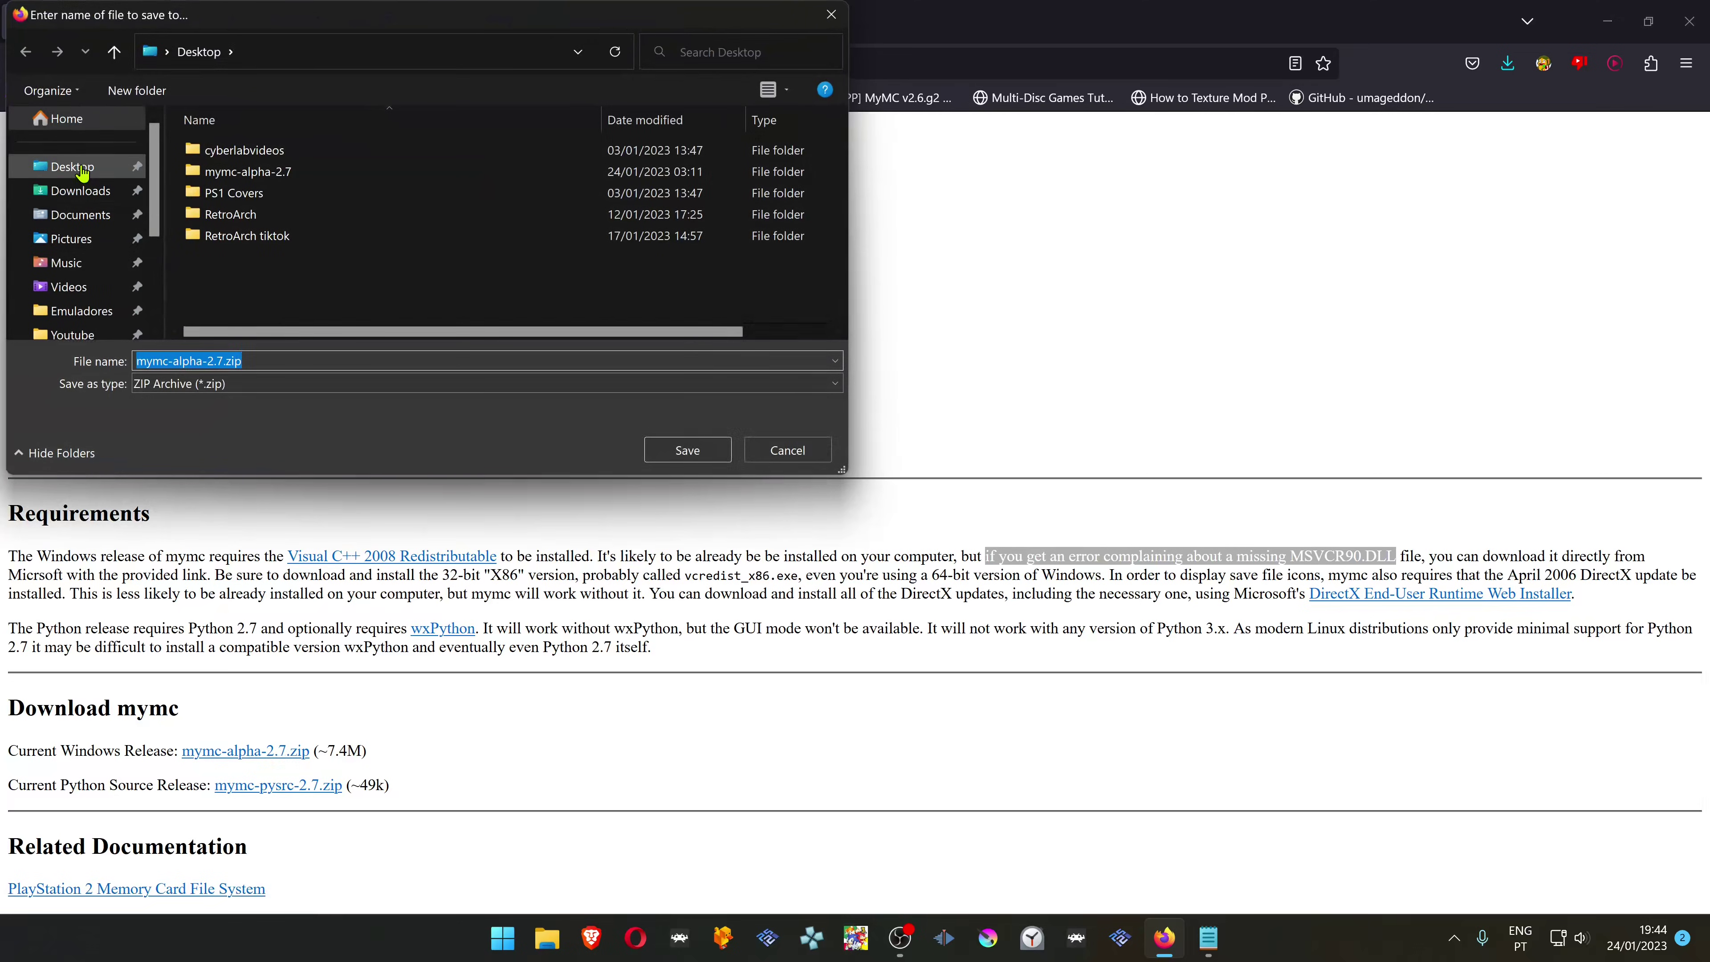
{"action": "left_click", "coordinate": [67, 167]}
{"action": "left_click", "coordinate": [683, 451]}
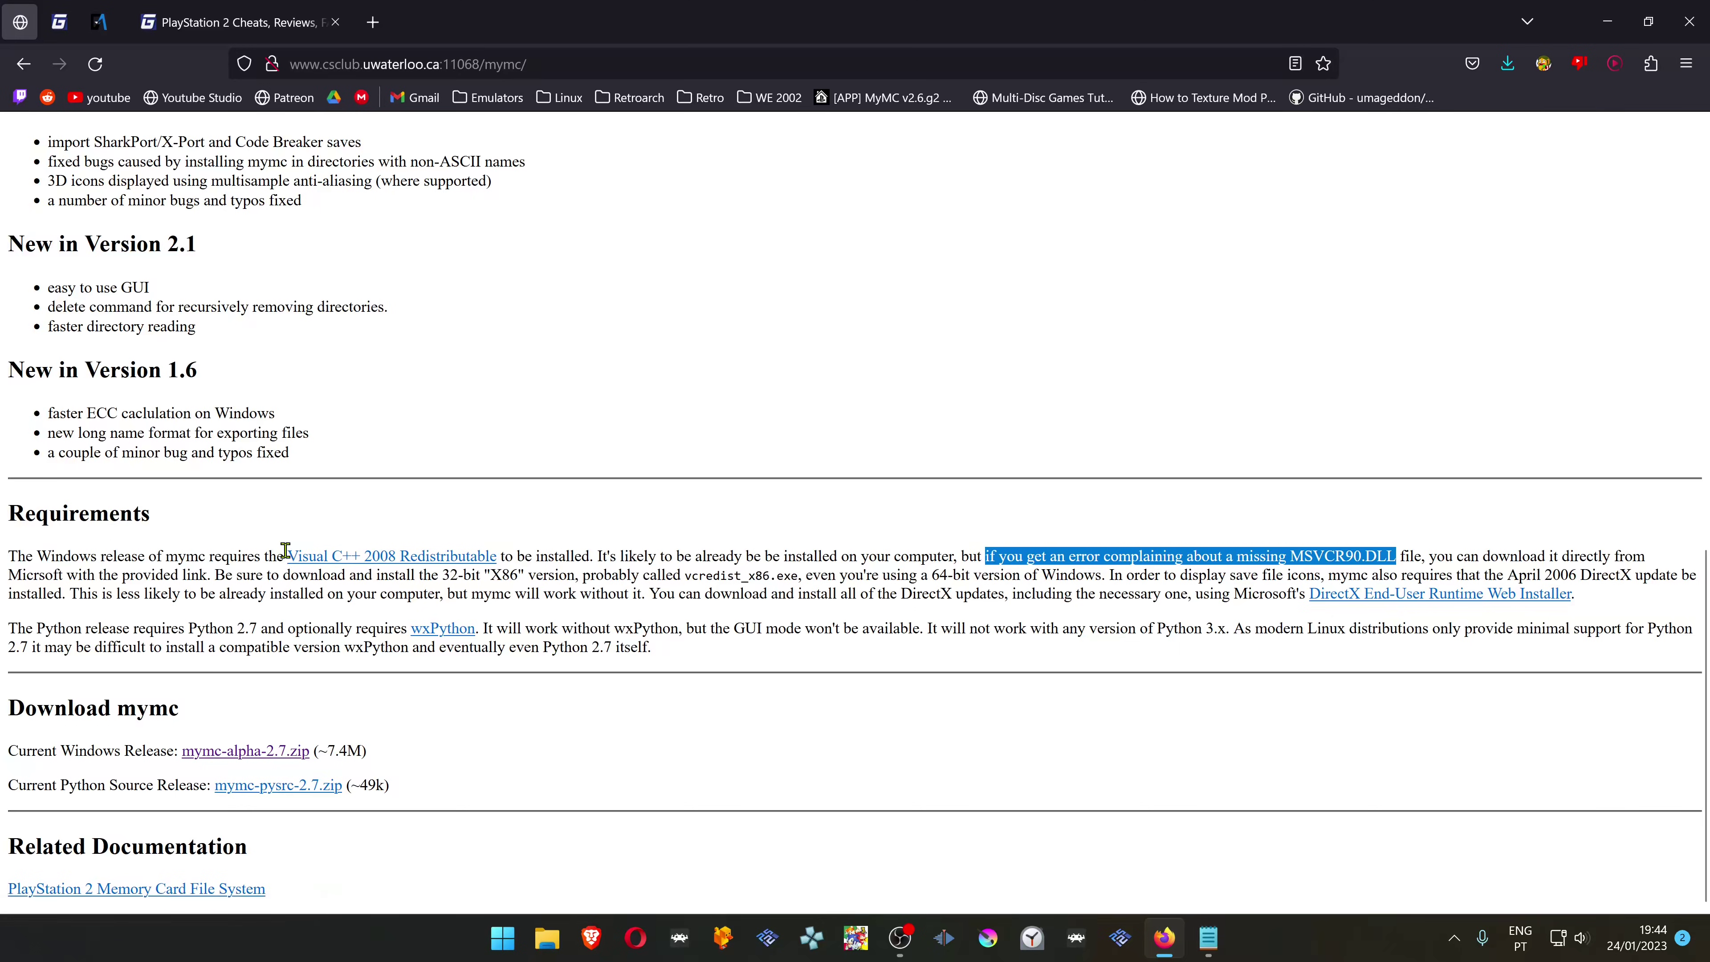
- Review the Windows requirements by highlighting the Visual C++ 2008 Redistributable, the DirectX End-User Runtime Web Installer and the note on displaying save file icons
{"action": "left_click_drag", "start_coordinate": [286, 551], "coordinate": [500, 559]}
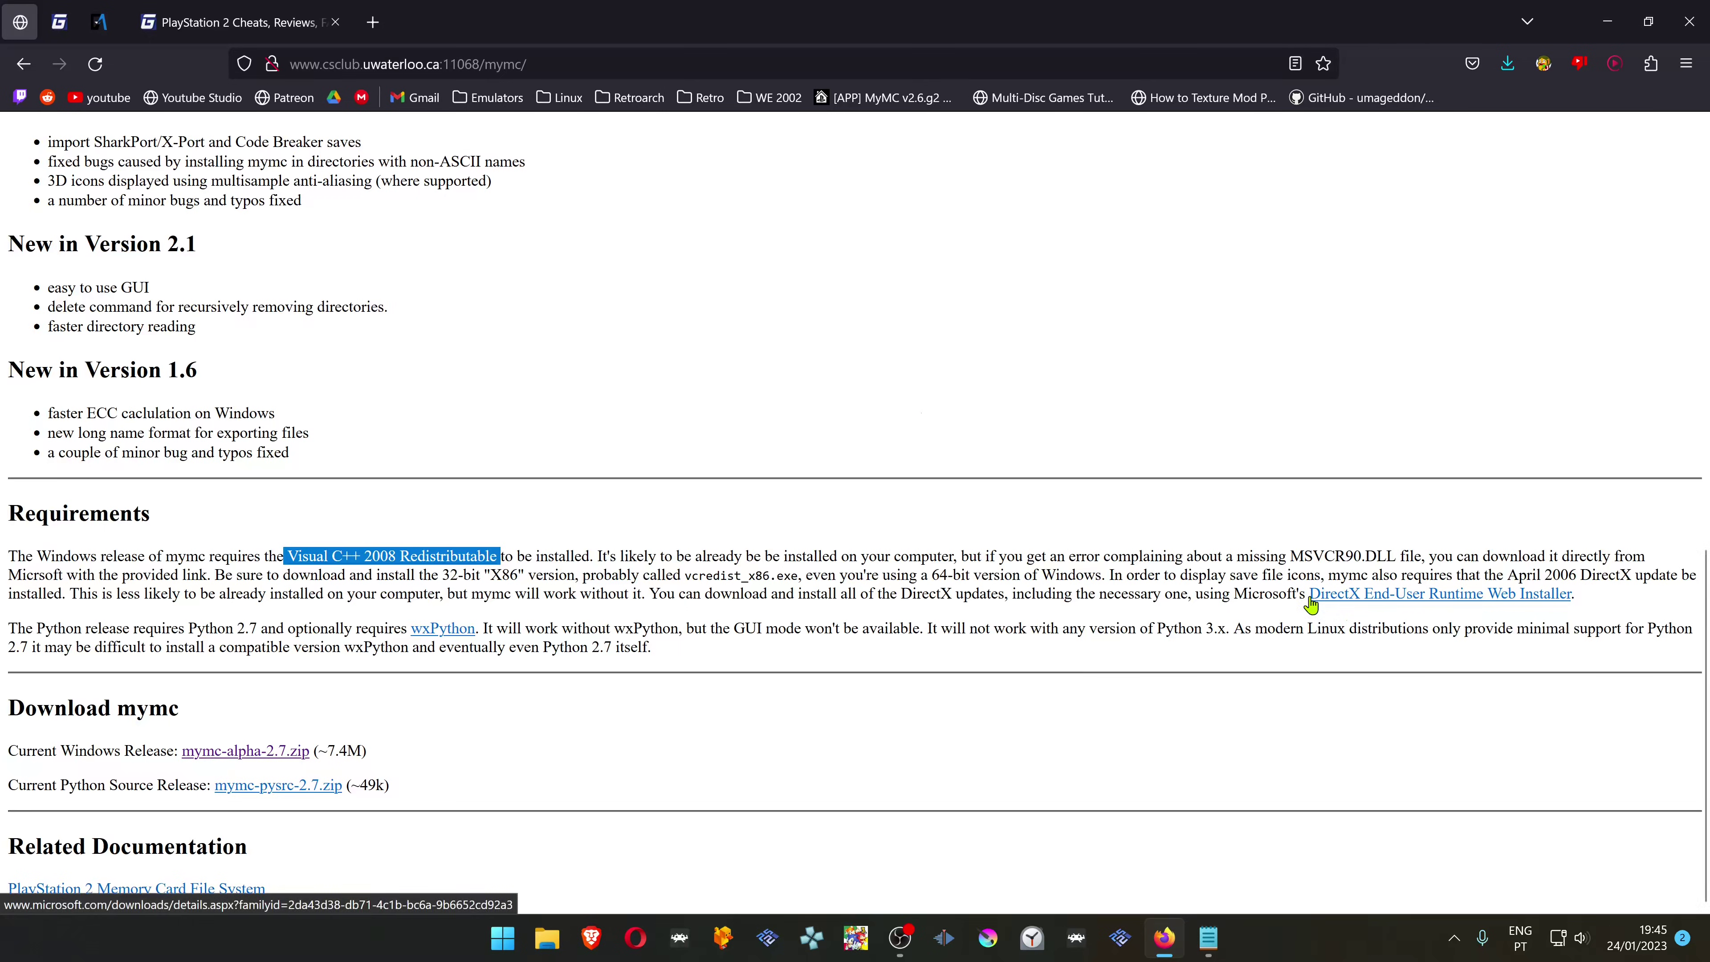
{"action": "left_click_drag", "start_coordinate": [1308, 600], "coordinate": [1579, 608]}
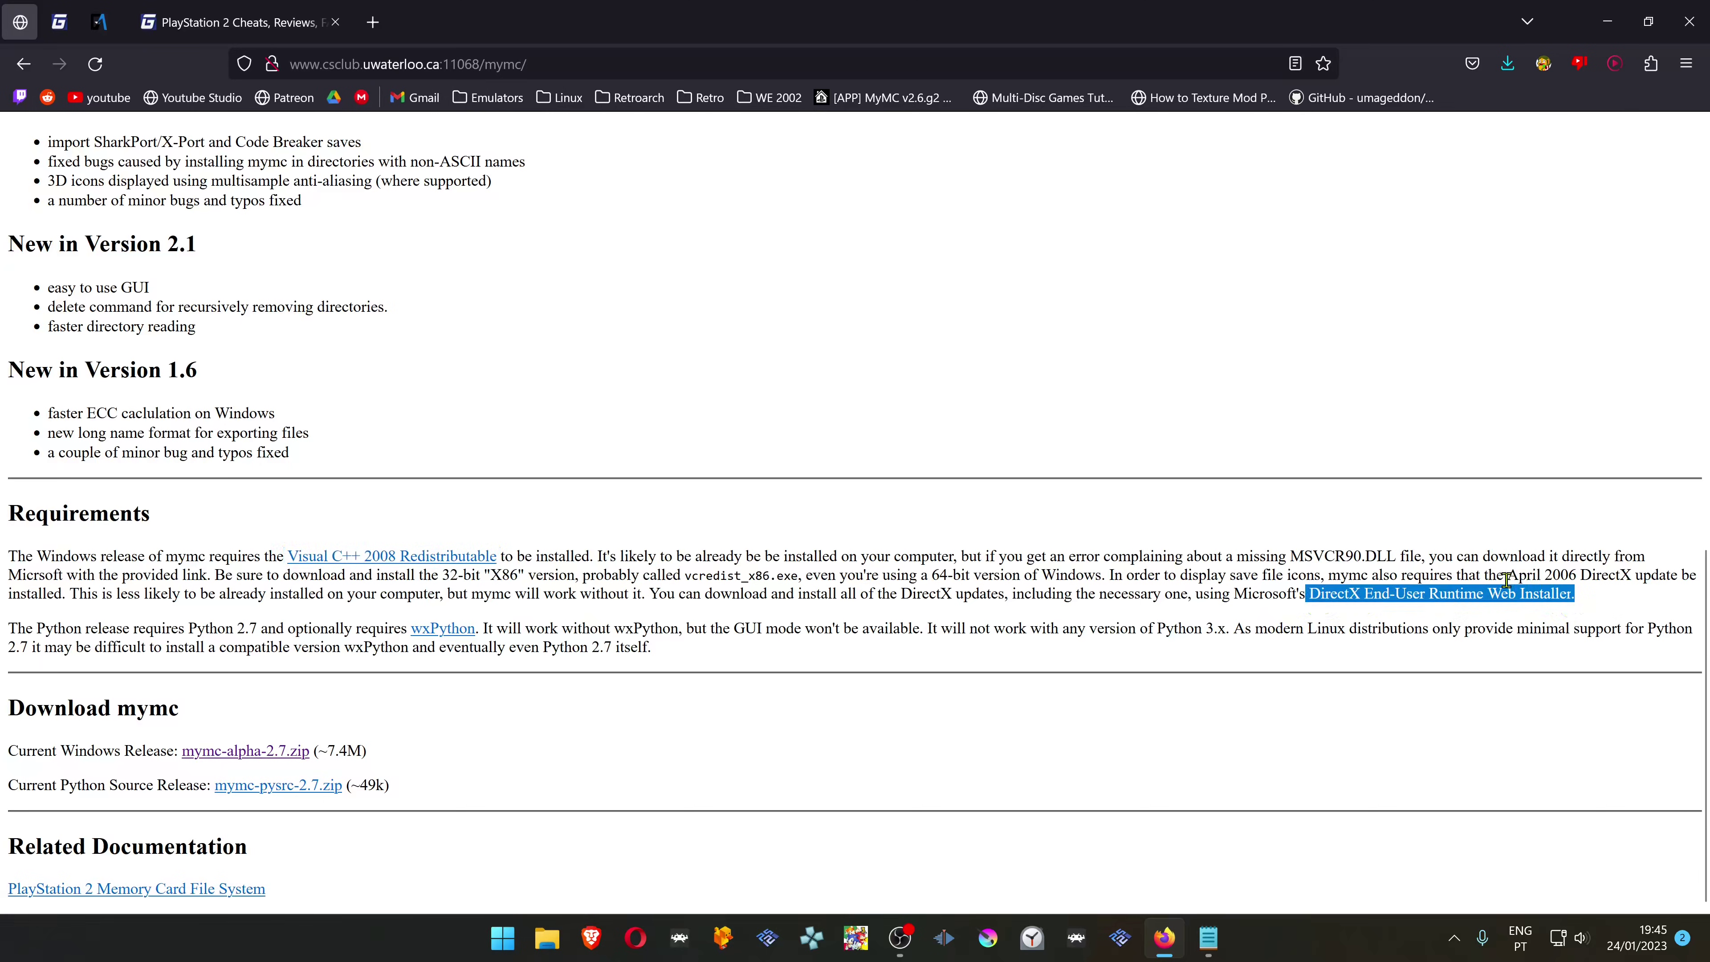
{"action": "left_click_drag", "start_coordinate": [1110, 576], "coordinate": [1314, 578]}
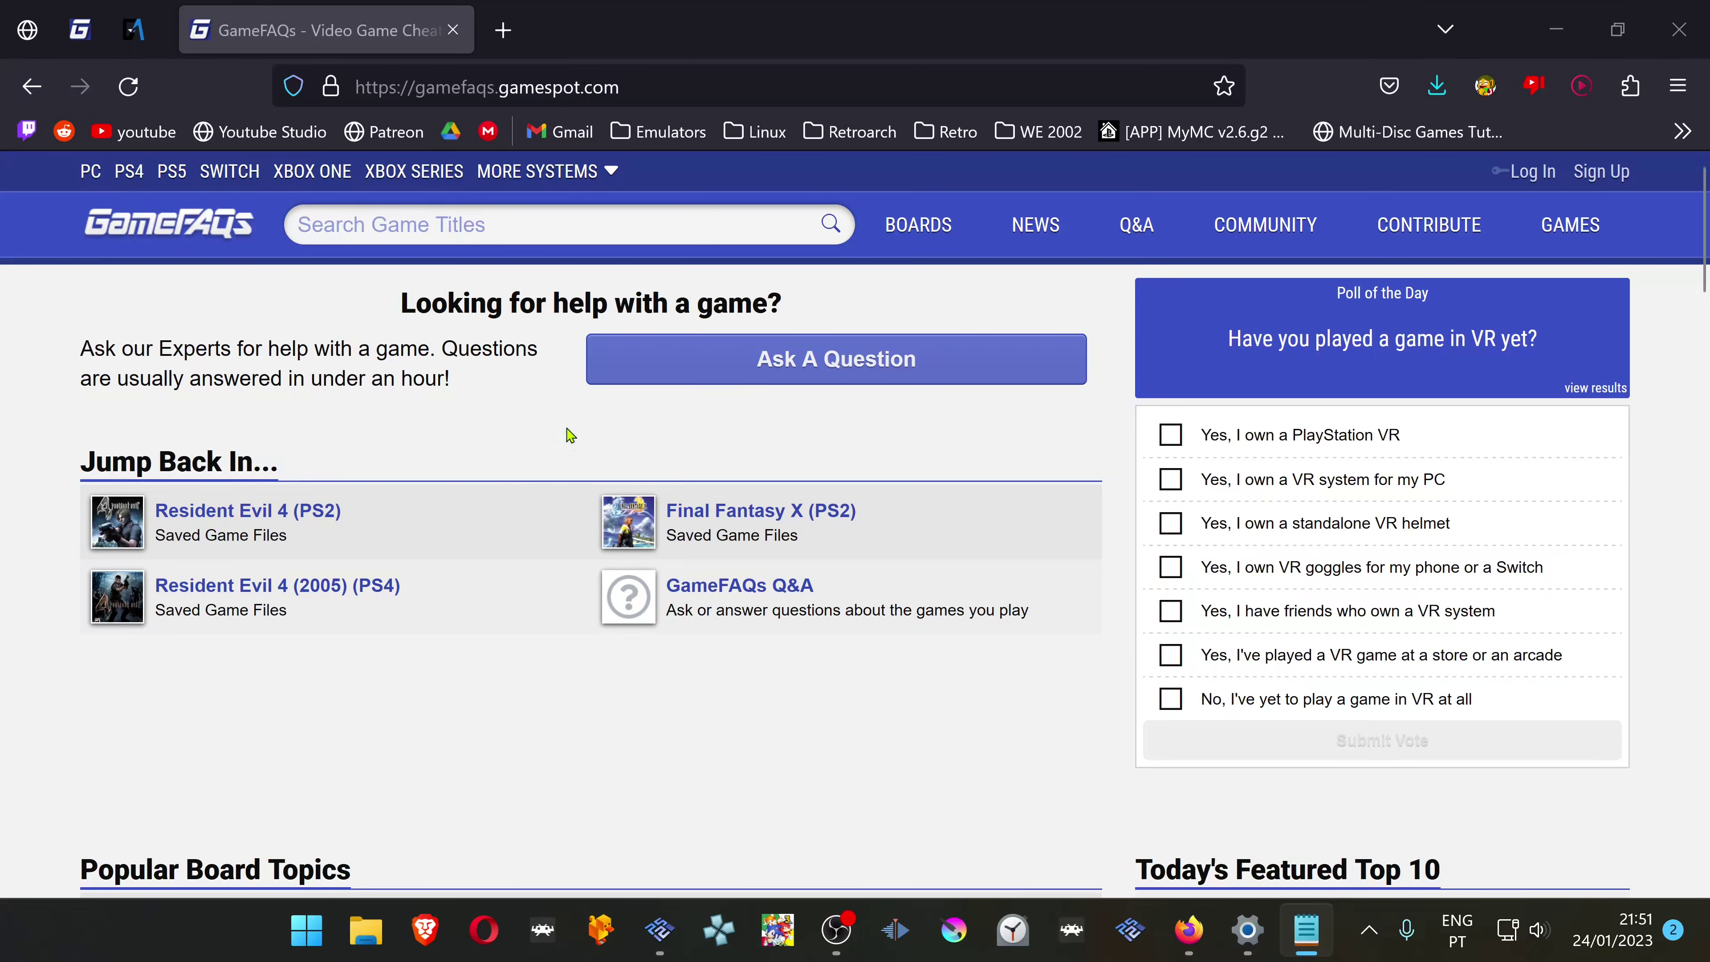
- Open the save games page for Resident Evil 4 through the PlayStation 2 section of GameFAQs
{"action": "mouse_move", "coordinate": [598, 176]}
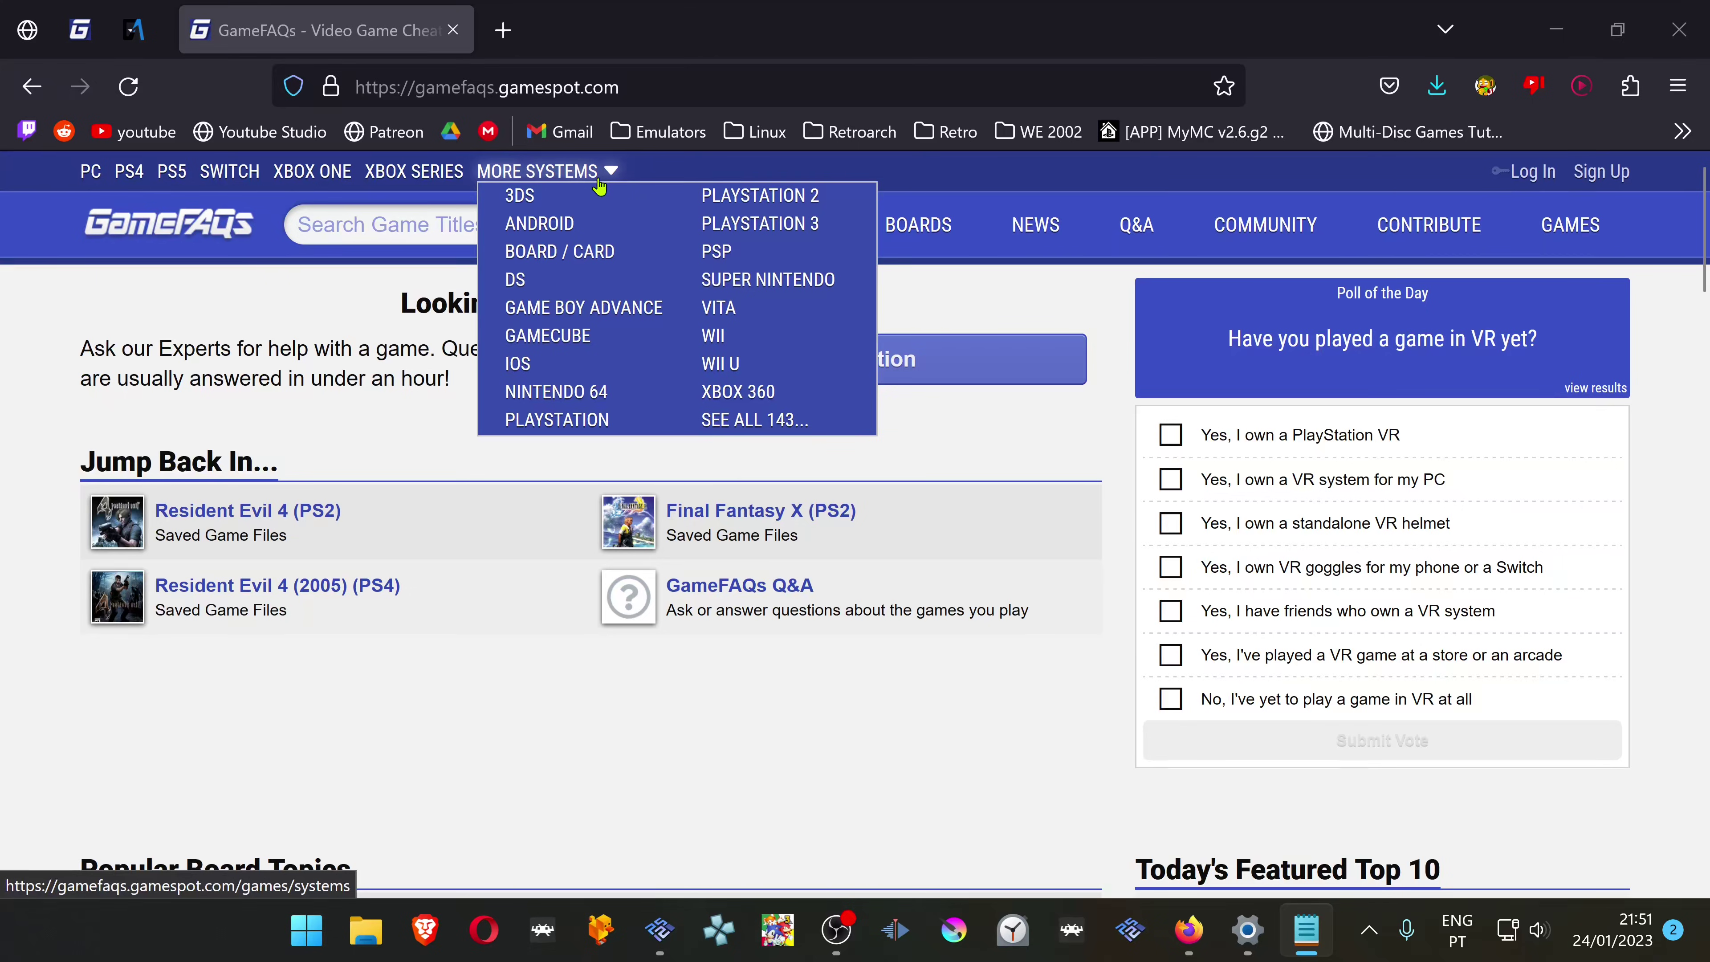
{"action": "left_click", "coordinate": [772, 202]}
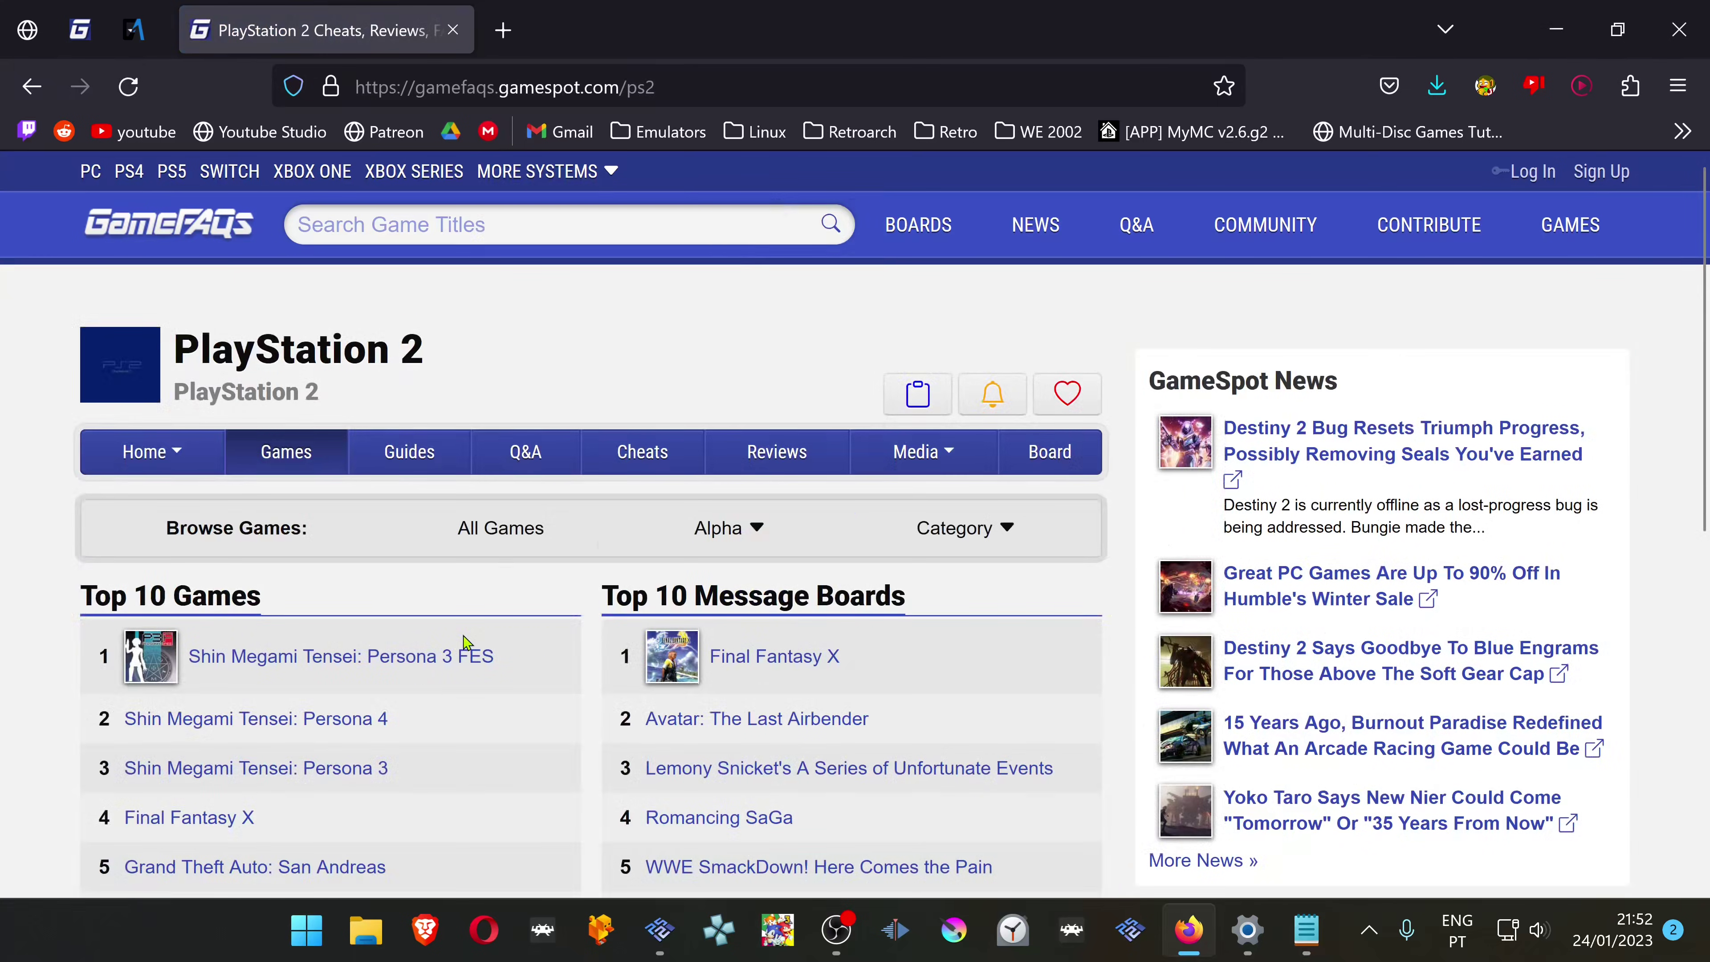
{"action": "scroll", "coordinate": [404, 667], "scroll_direction": "down", "scroll_amount": 2}
{"action": "scroll", "coordinate": [404, 666], "scroll_direction": "down", "scroll_amount": 4}
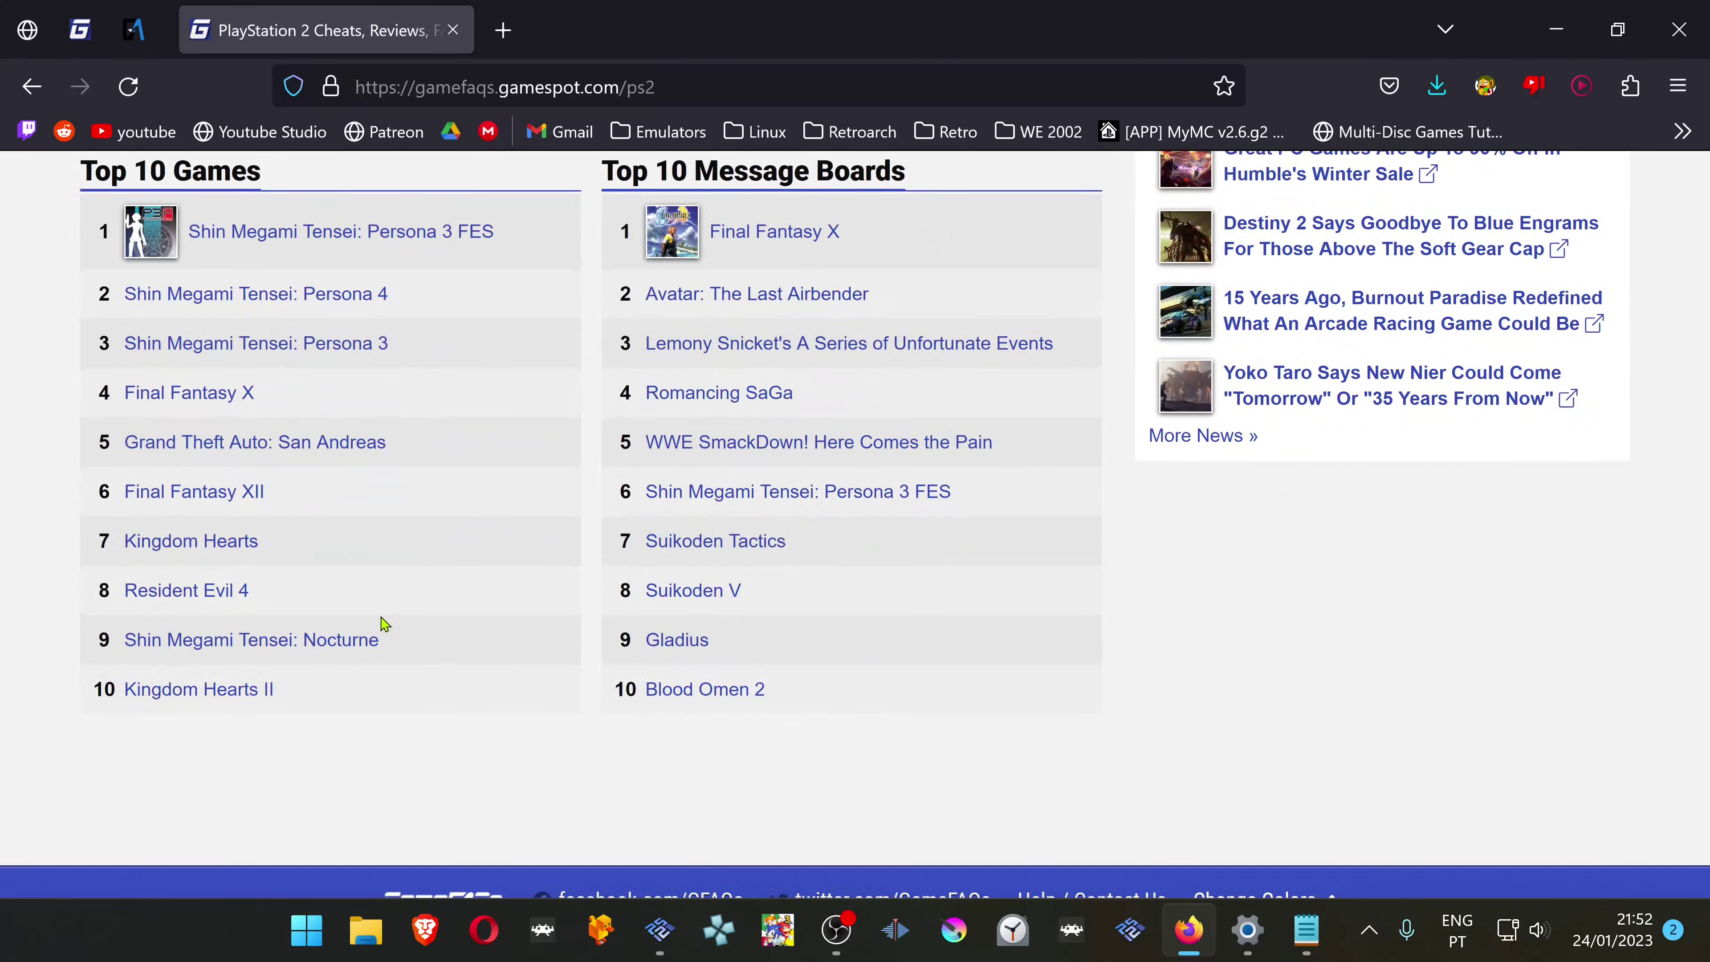
{"action": "left_click", "coordinate": [222, 593]}
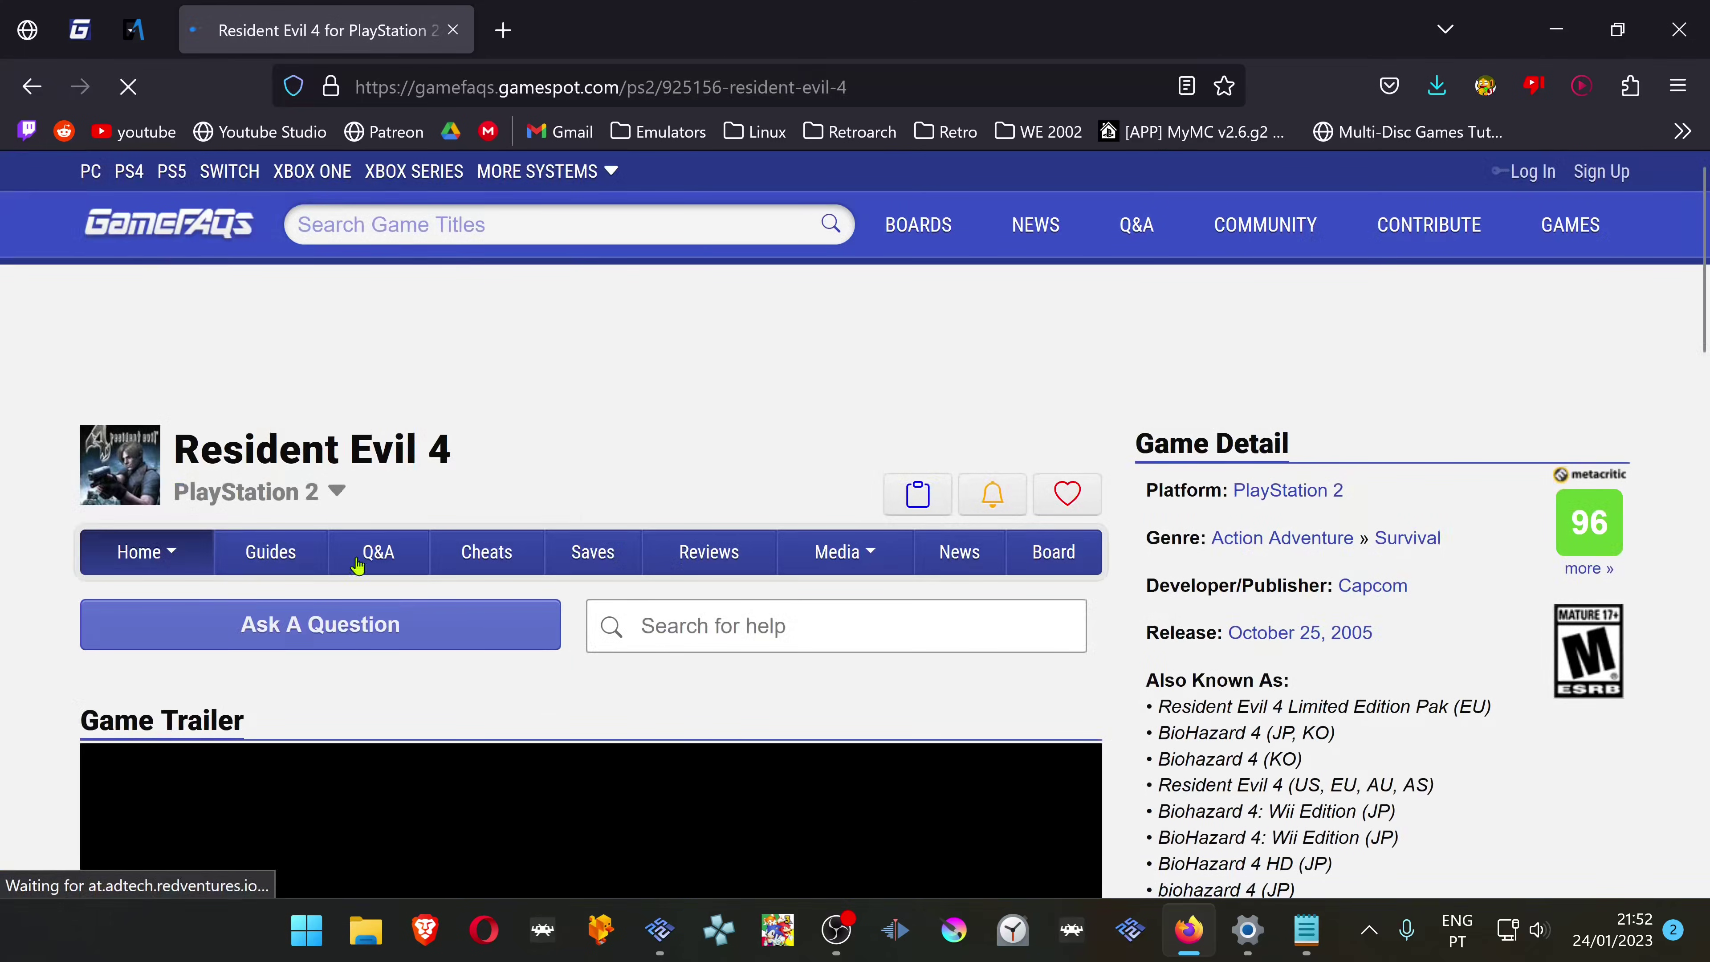
{"action": "scroll", "coordinate": [522, 559], "scroll_direction": "down", "scroll_amount": 4}
{"action": "left_click", "coordinate": [593, 270]}
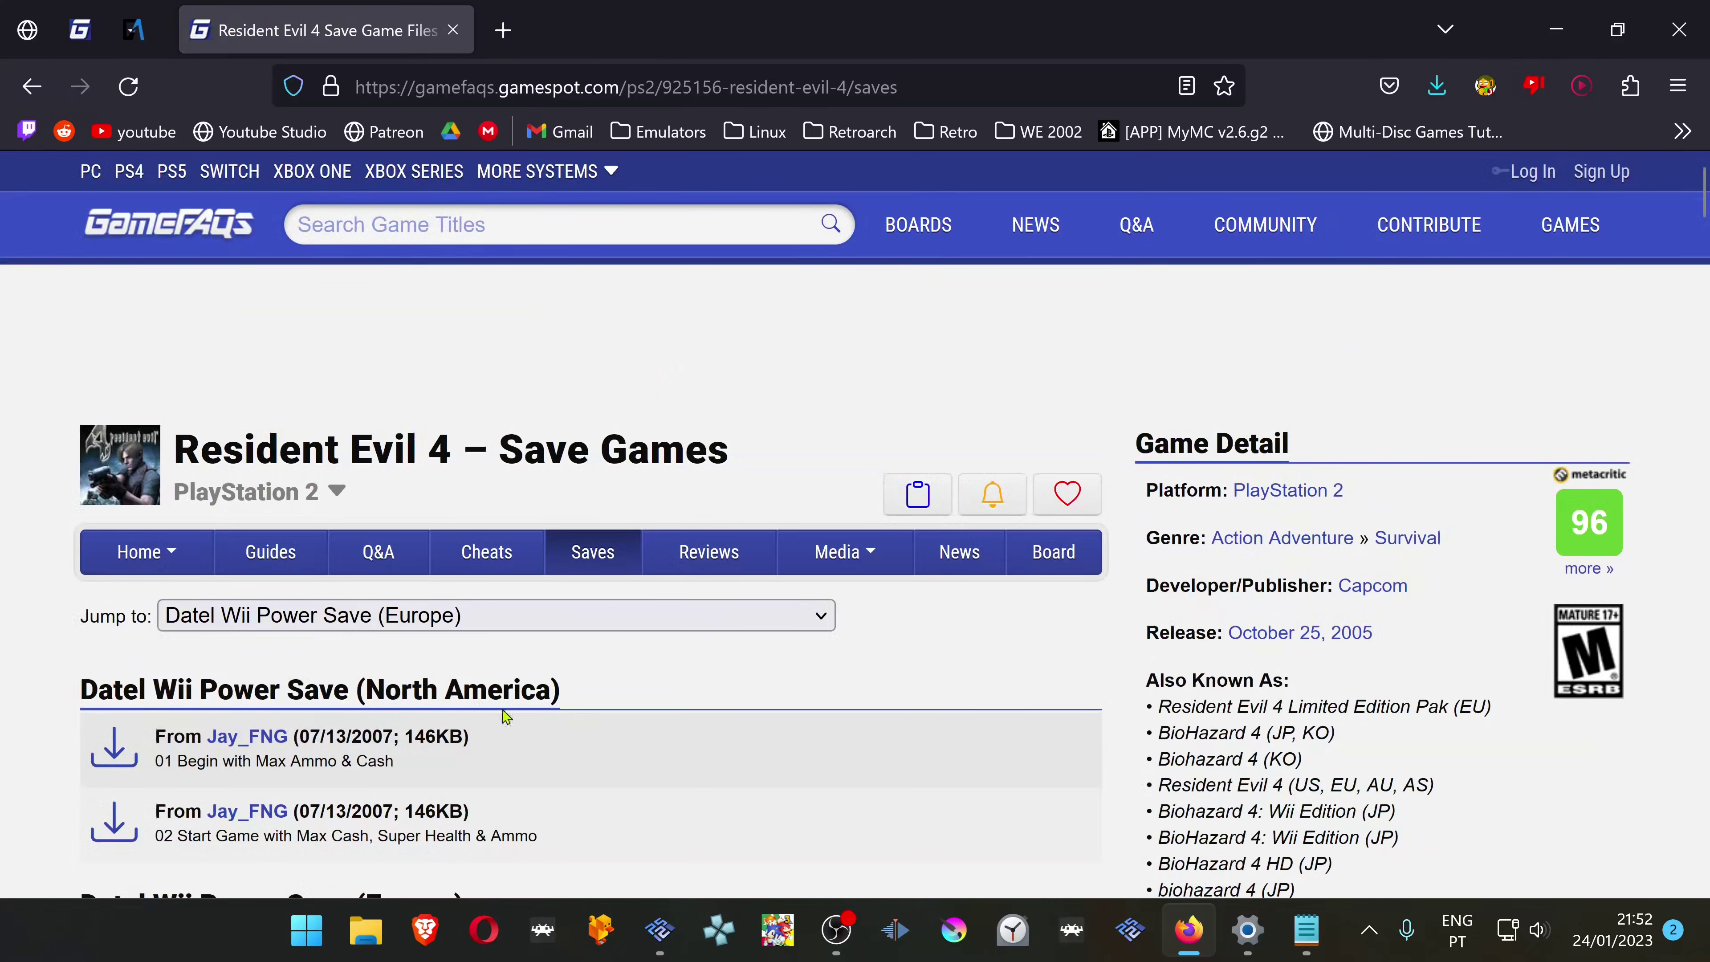
- Examine the Resident Evil 4 save formats down to PlayStation2 CodeBreaker Save and highlight that section's North America region
{"action": "scroll", "coordinate": [398, 667], "scroll_direction": "down", "scroll_amount": 2}
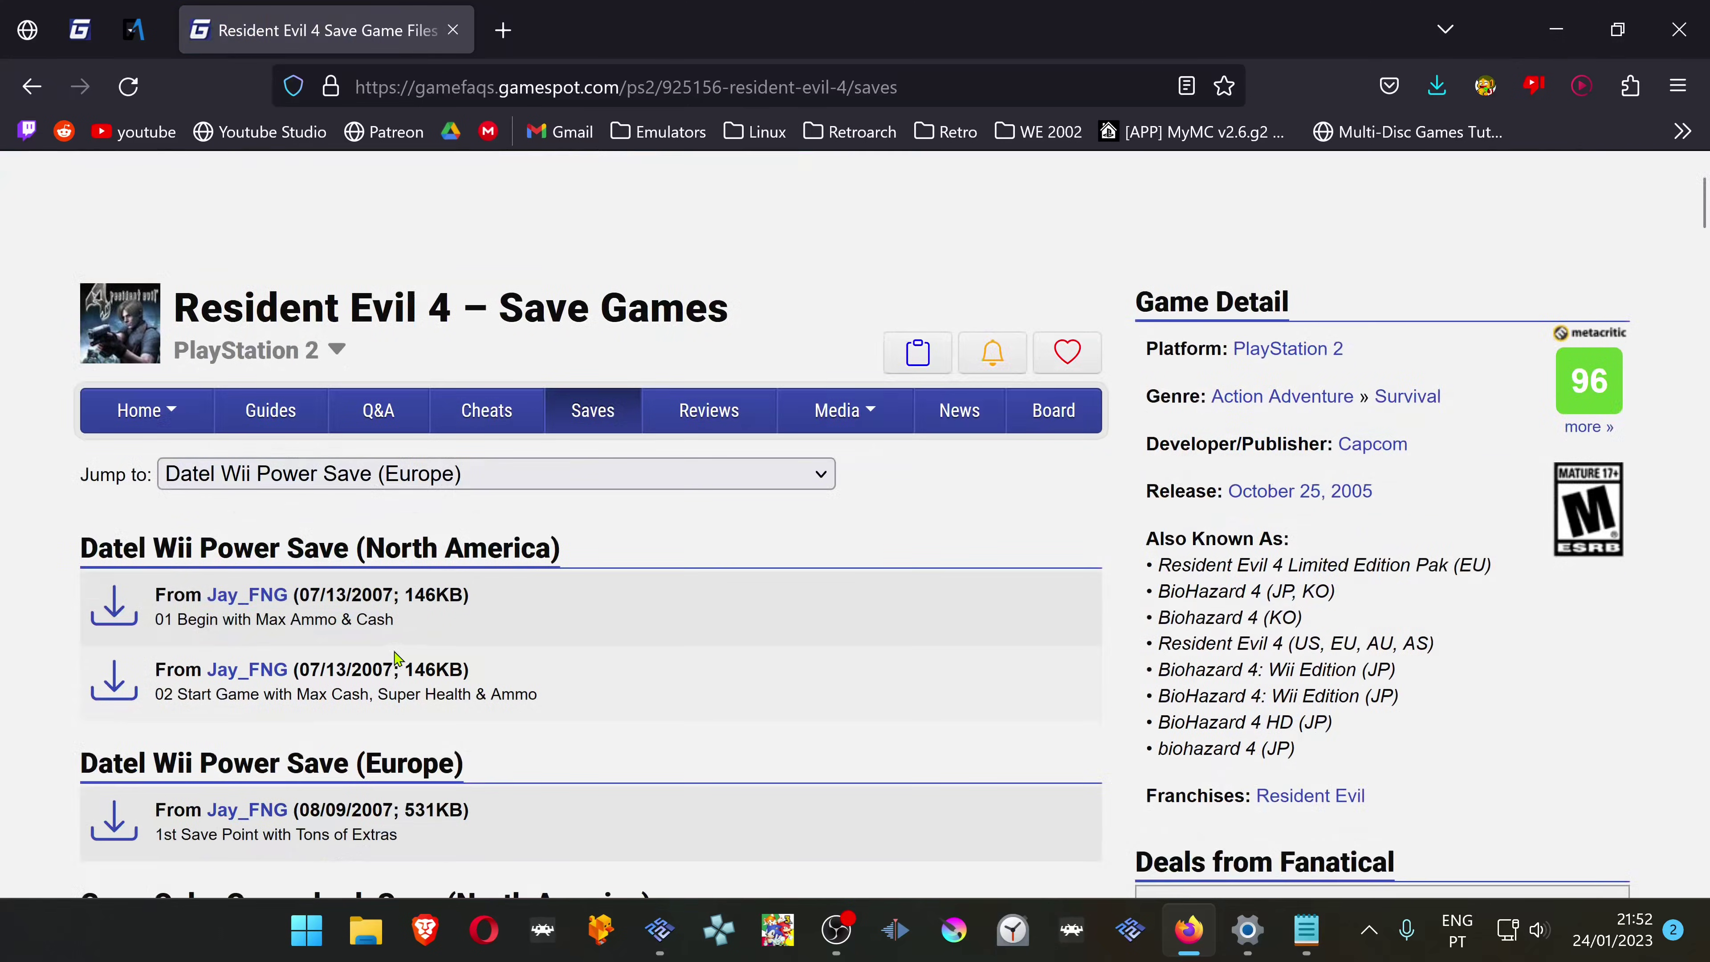
{"action": "scroll", "coordinate": [501, 639], "scroll_direction": "down", "scroll_amount": 2}
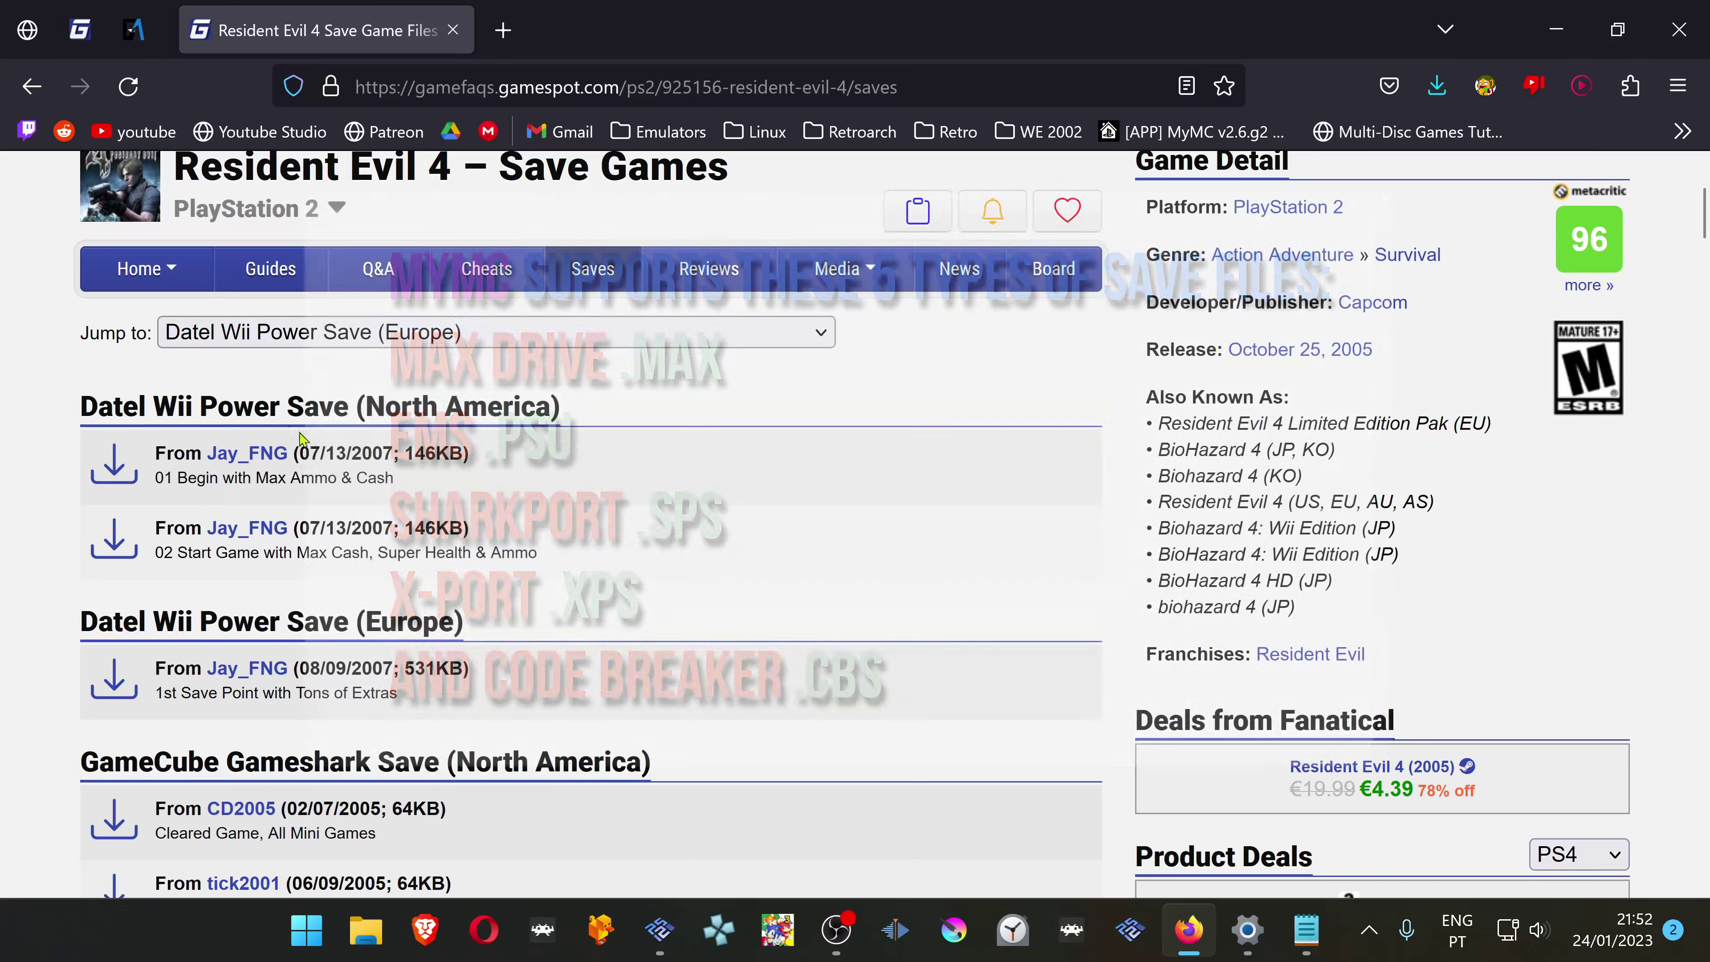
{"action": "scroll", "coordinate": [424, 631], "scroll_direction": "down", "scroll_amount": 3}
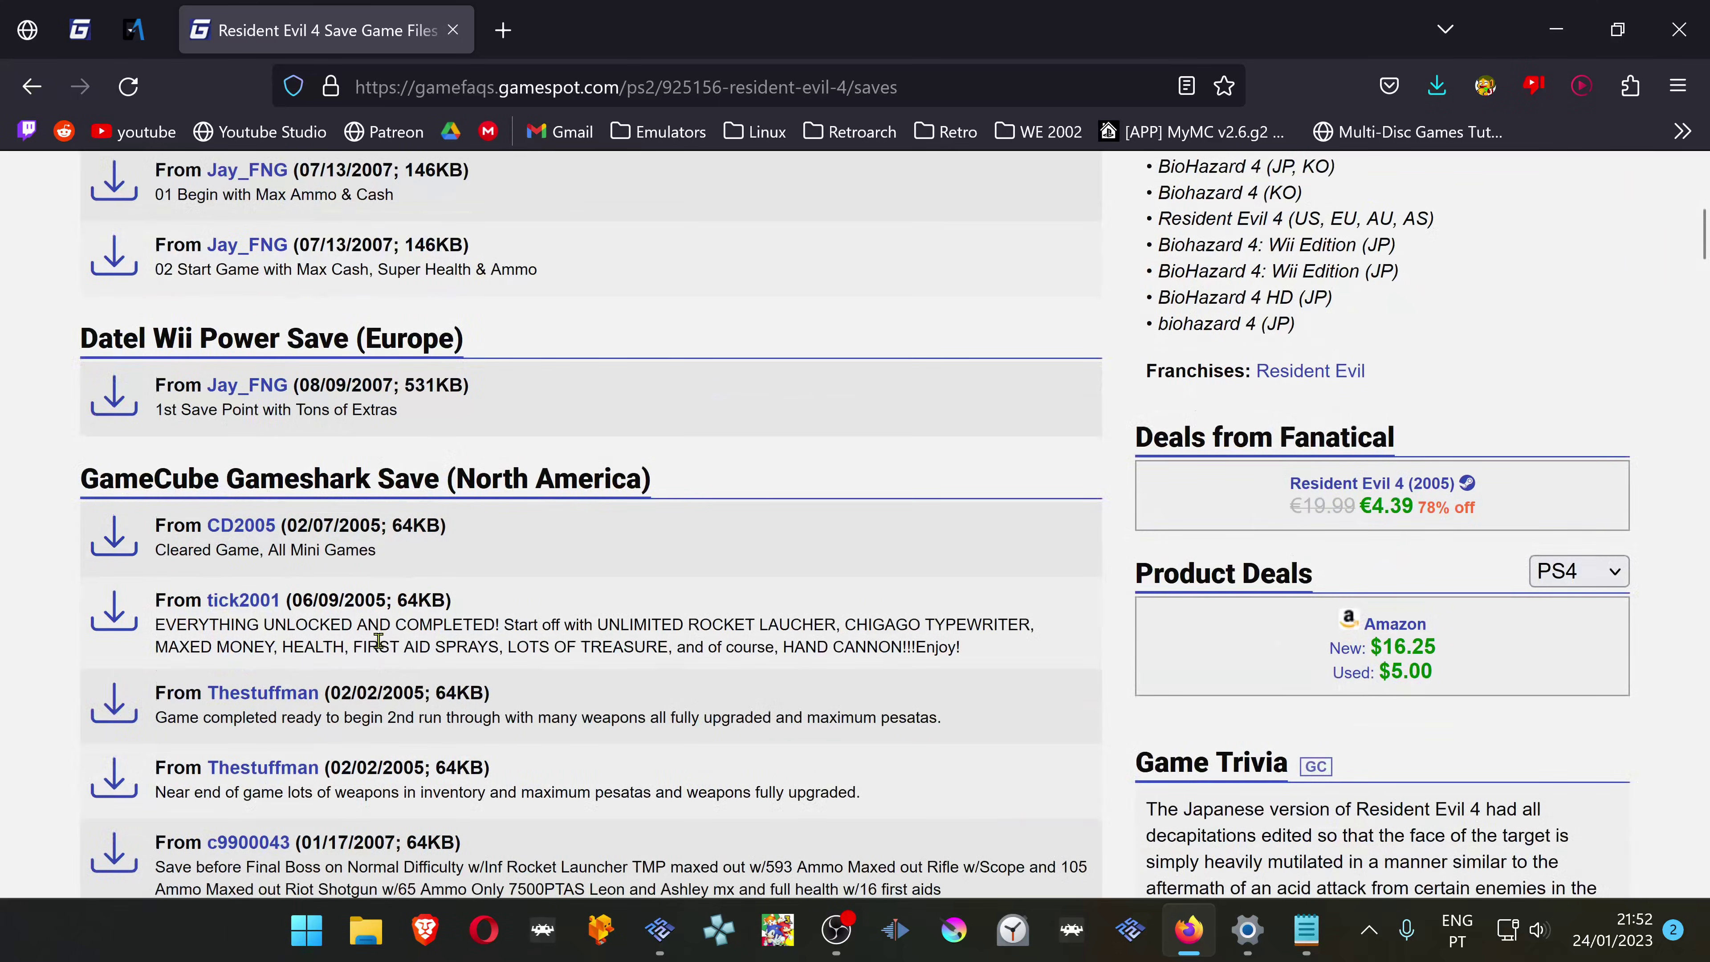
{"action": "scroll", "coordinate": [399, 640], "scroll_direction": "down", "scroll_amount": 7}
{"action": "scroll", "coordinate": [466, 624], "scroll_direction": "down", "scroll_amount": 10}
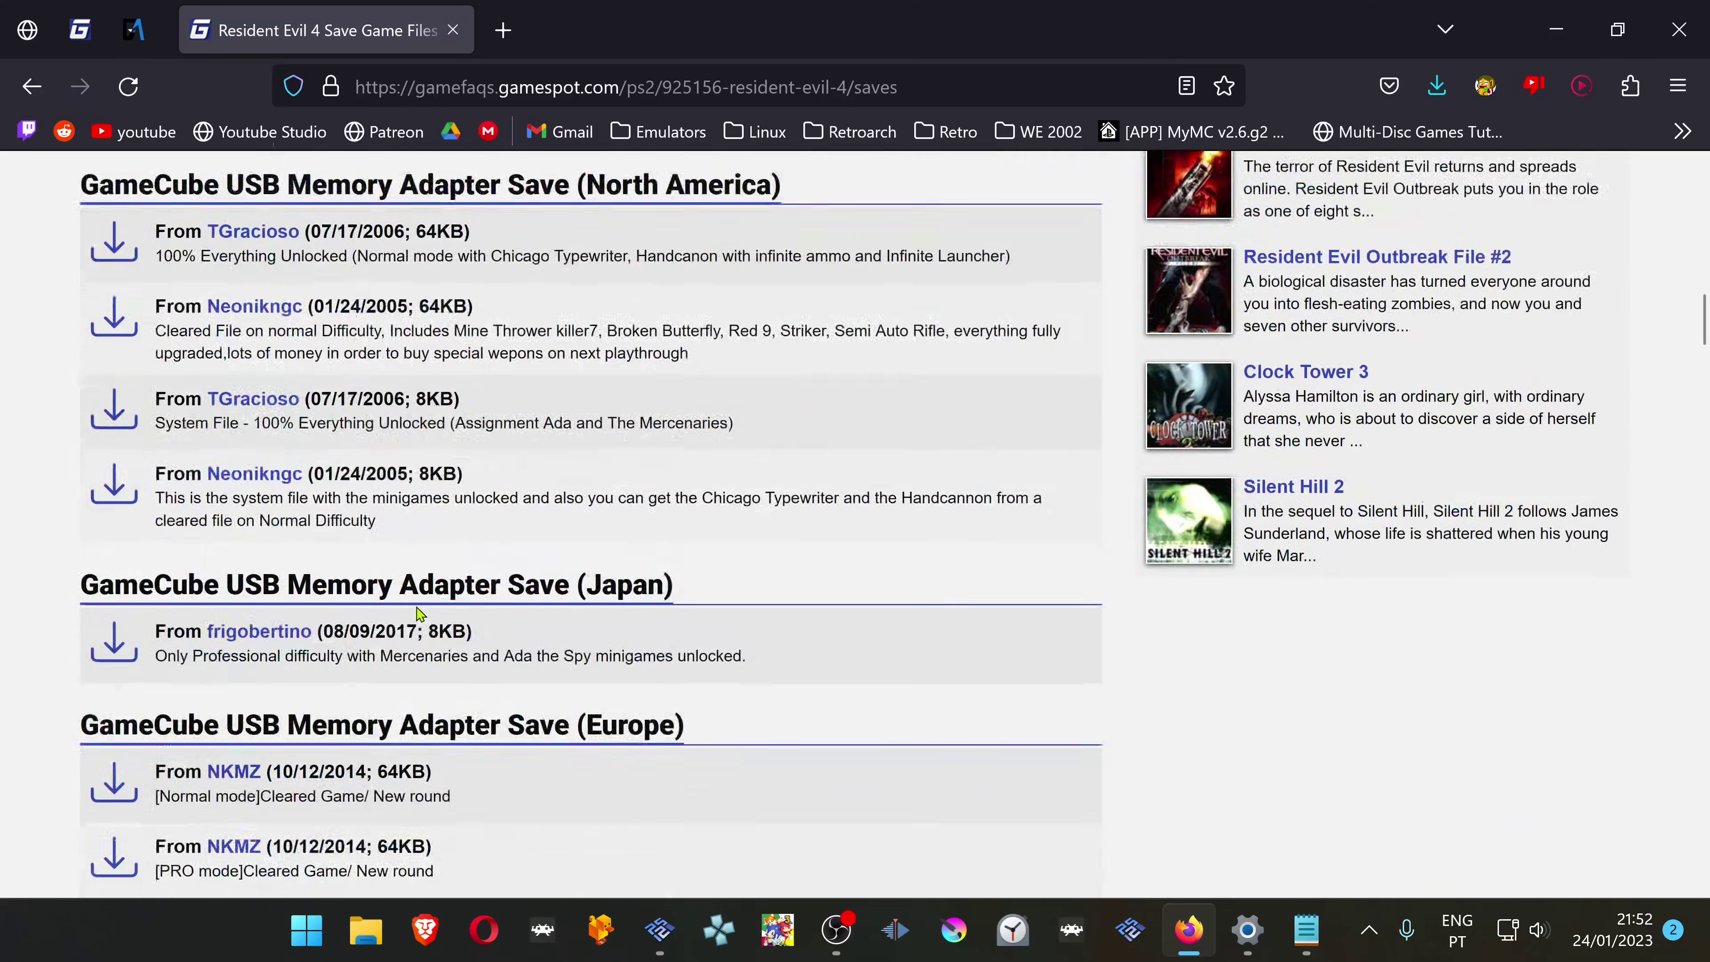
{"action": "scroll", "coordinate": [415, 604], "scroll_direction": "down", "scroll_amount": 5}
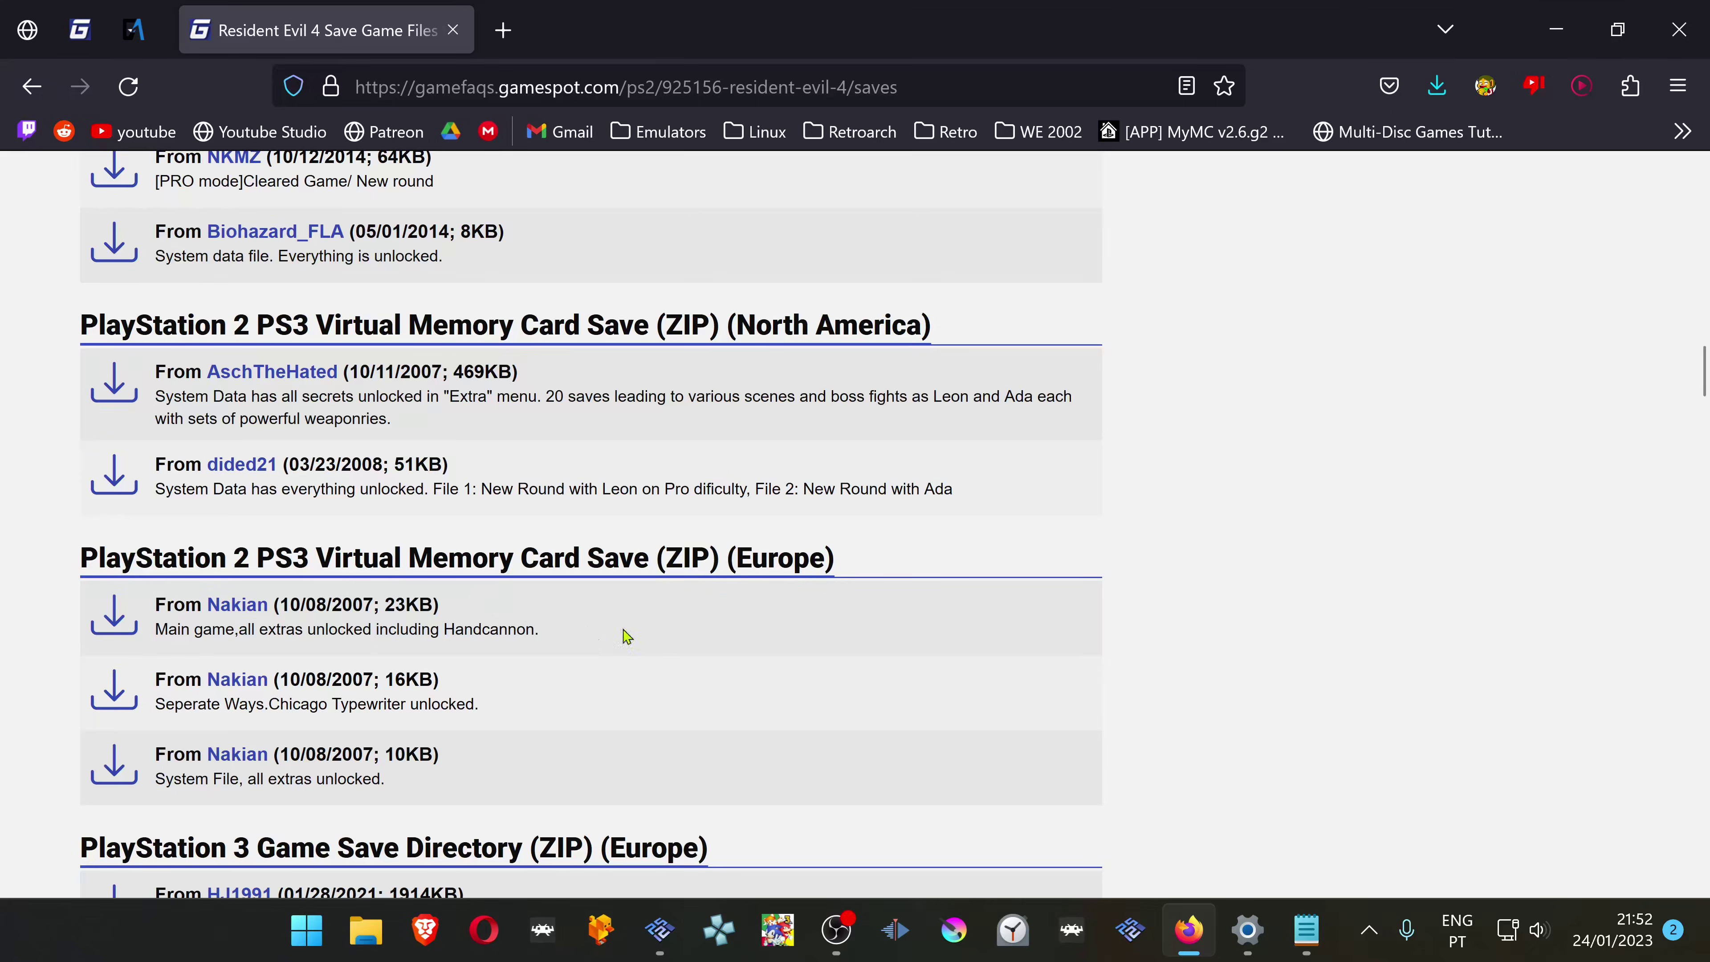
{"action": "scroll", "coordinate": [609, 636], "scroll_direction": "down", "scroll_amount": 5}
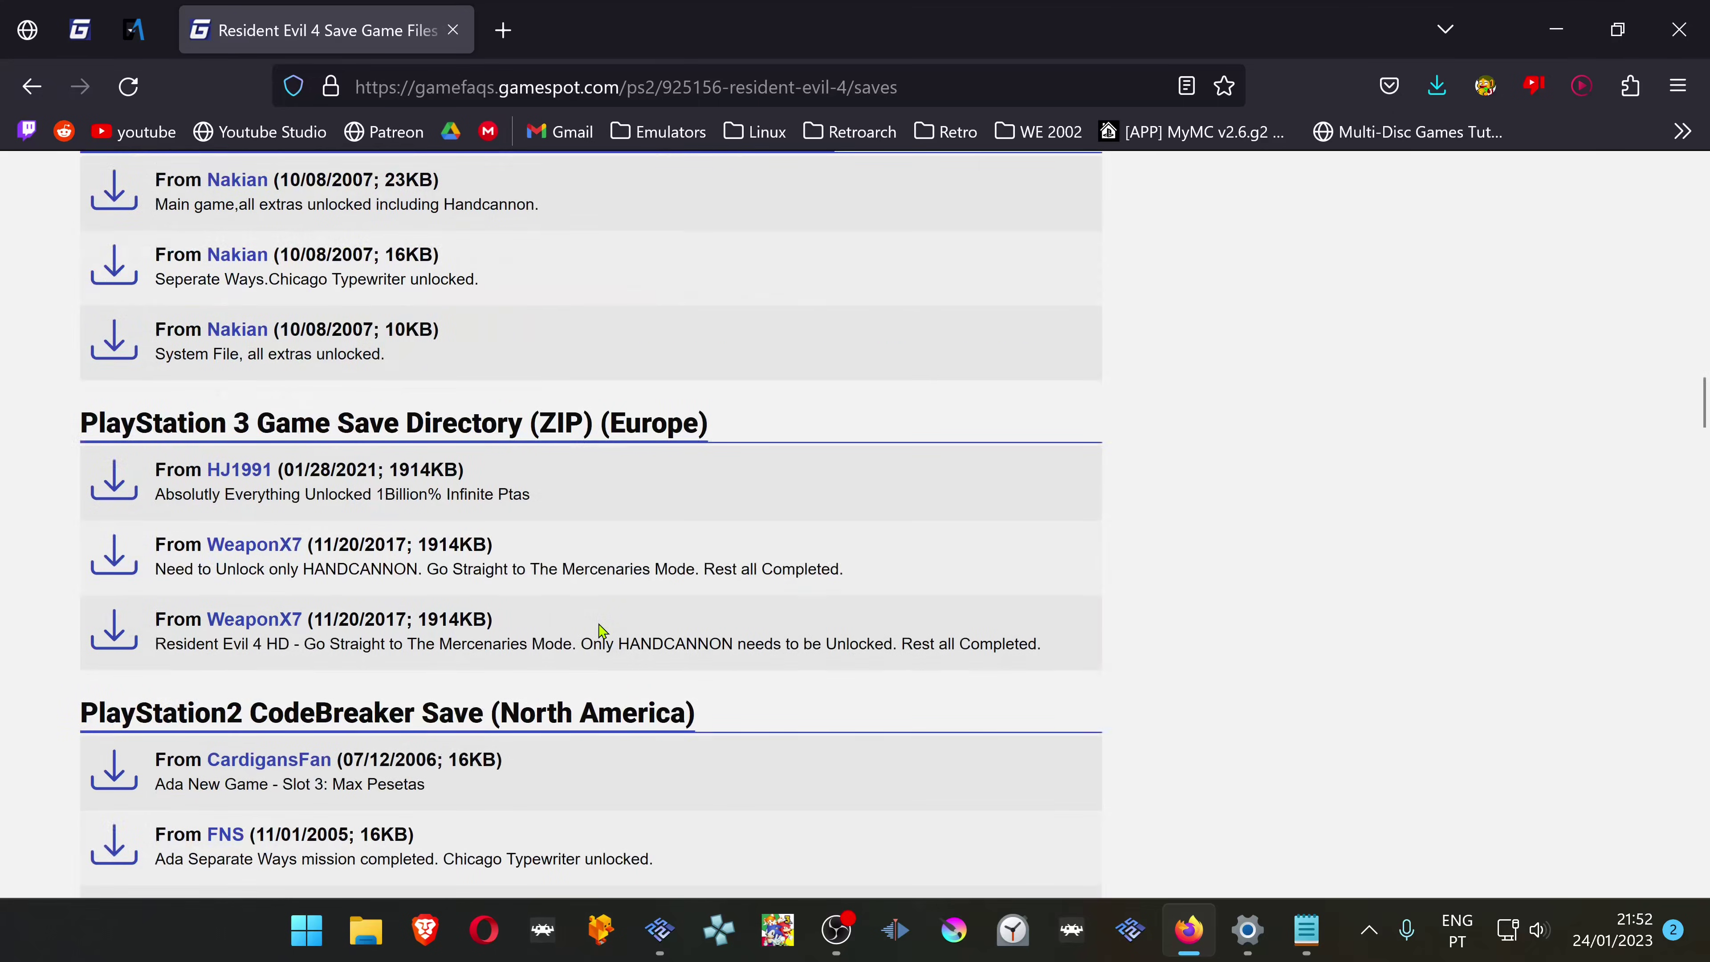
{"action": "scroll", "coordinate": [600, 636], "scroll_direction": "down", "scroll_amount": 2}
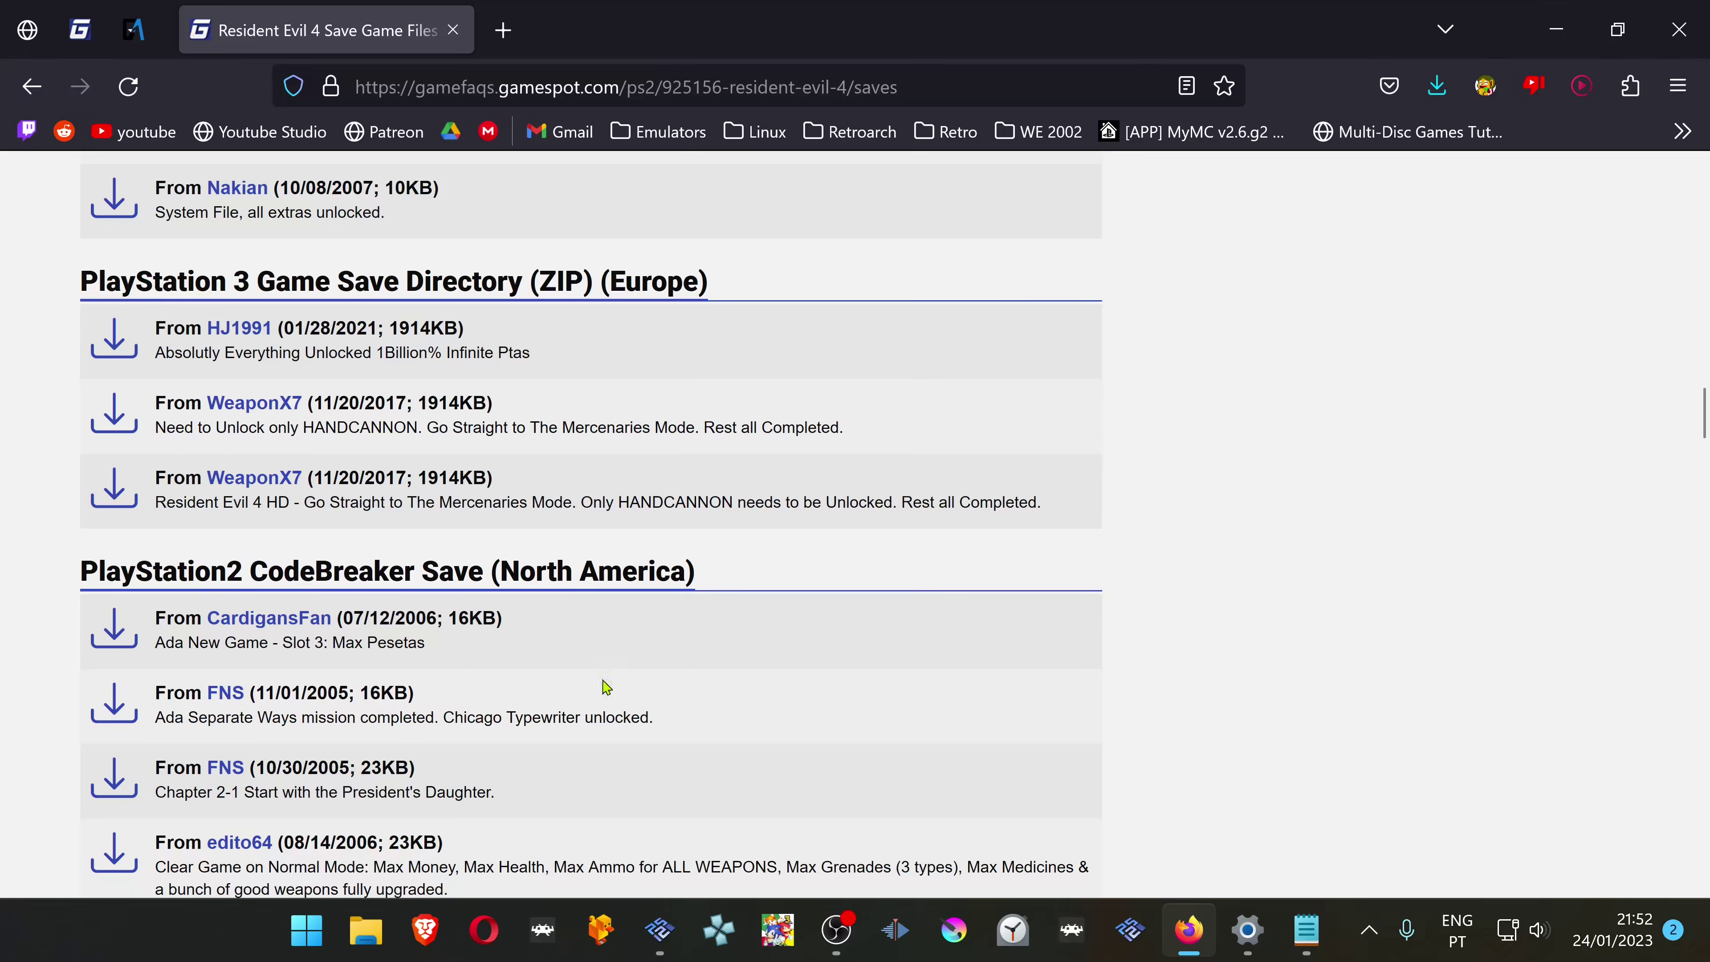
{"action": "scroll", "coordinate": [636, 677], "scroll_direction": "down", "scroll_amount": 2}
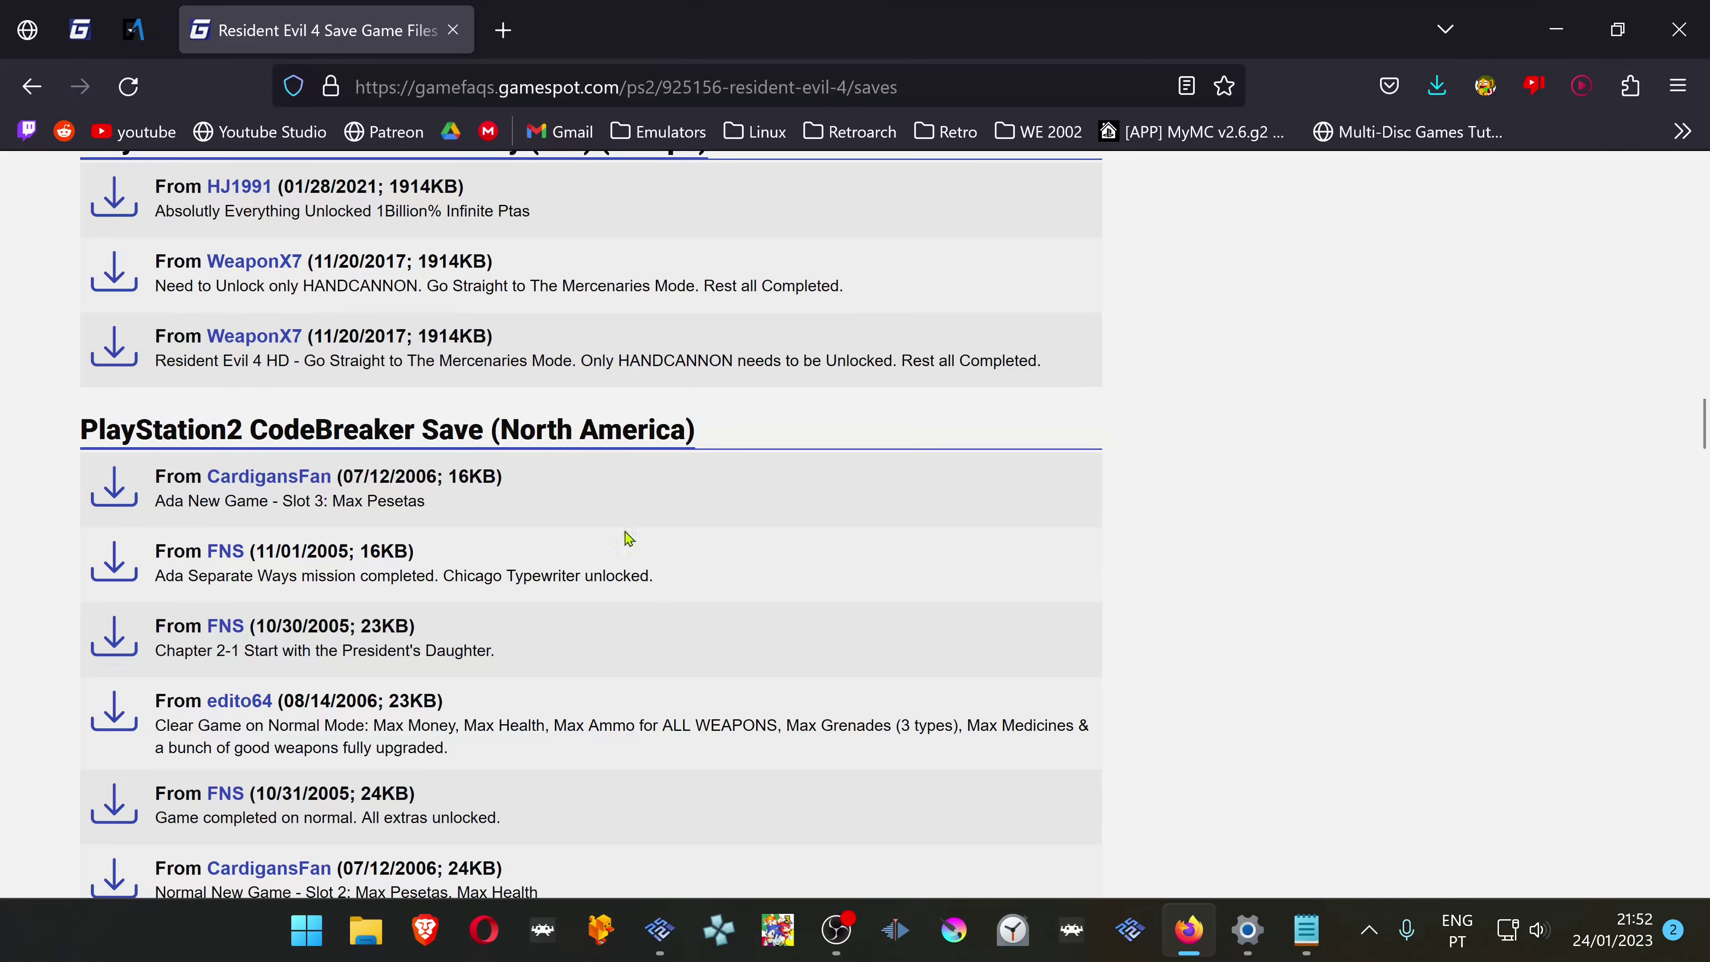
{"action": "left_click_drag", "start_coordinate": [507, 432], "coordinate": [687, 438]}
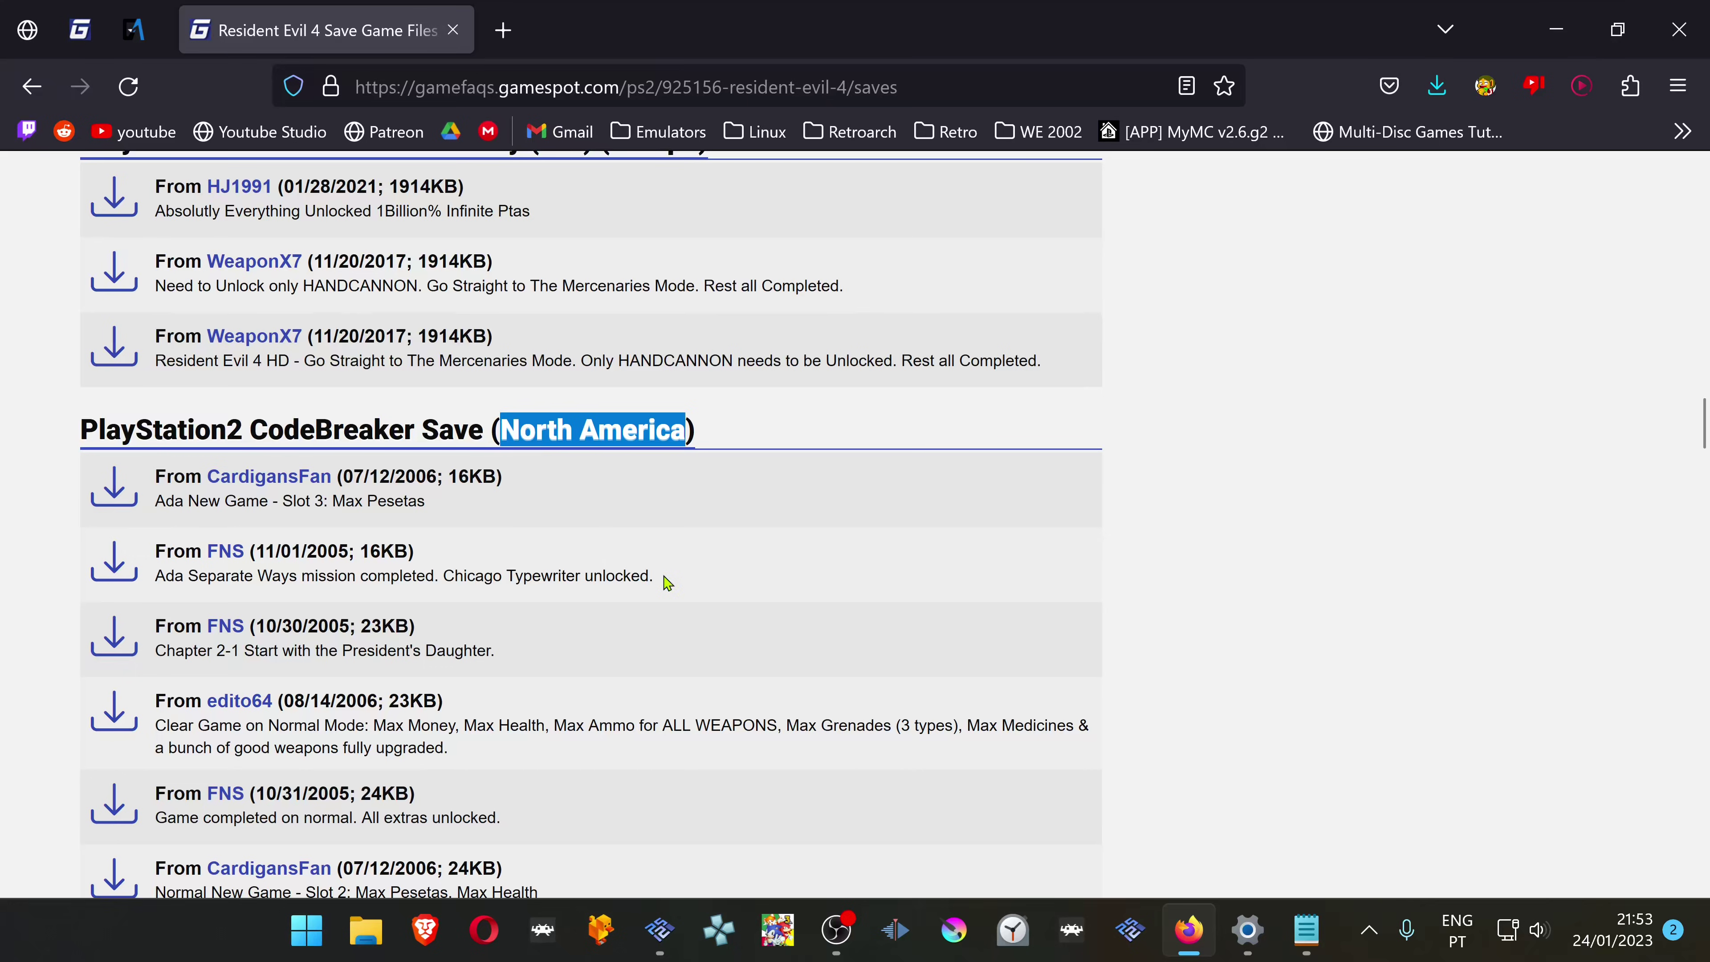
- Download the CodeBreaker save described as "Game completed on normal. All extras unlocked." to the Desktop as resident-evil-4-2005.9721.cbs
{"action": "scroll", "coordinate": [546, 704], "scroll_direction": "down", "scroll_amount": 2}
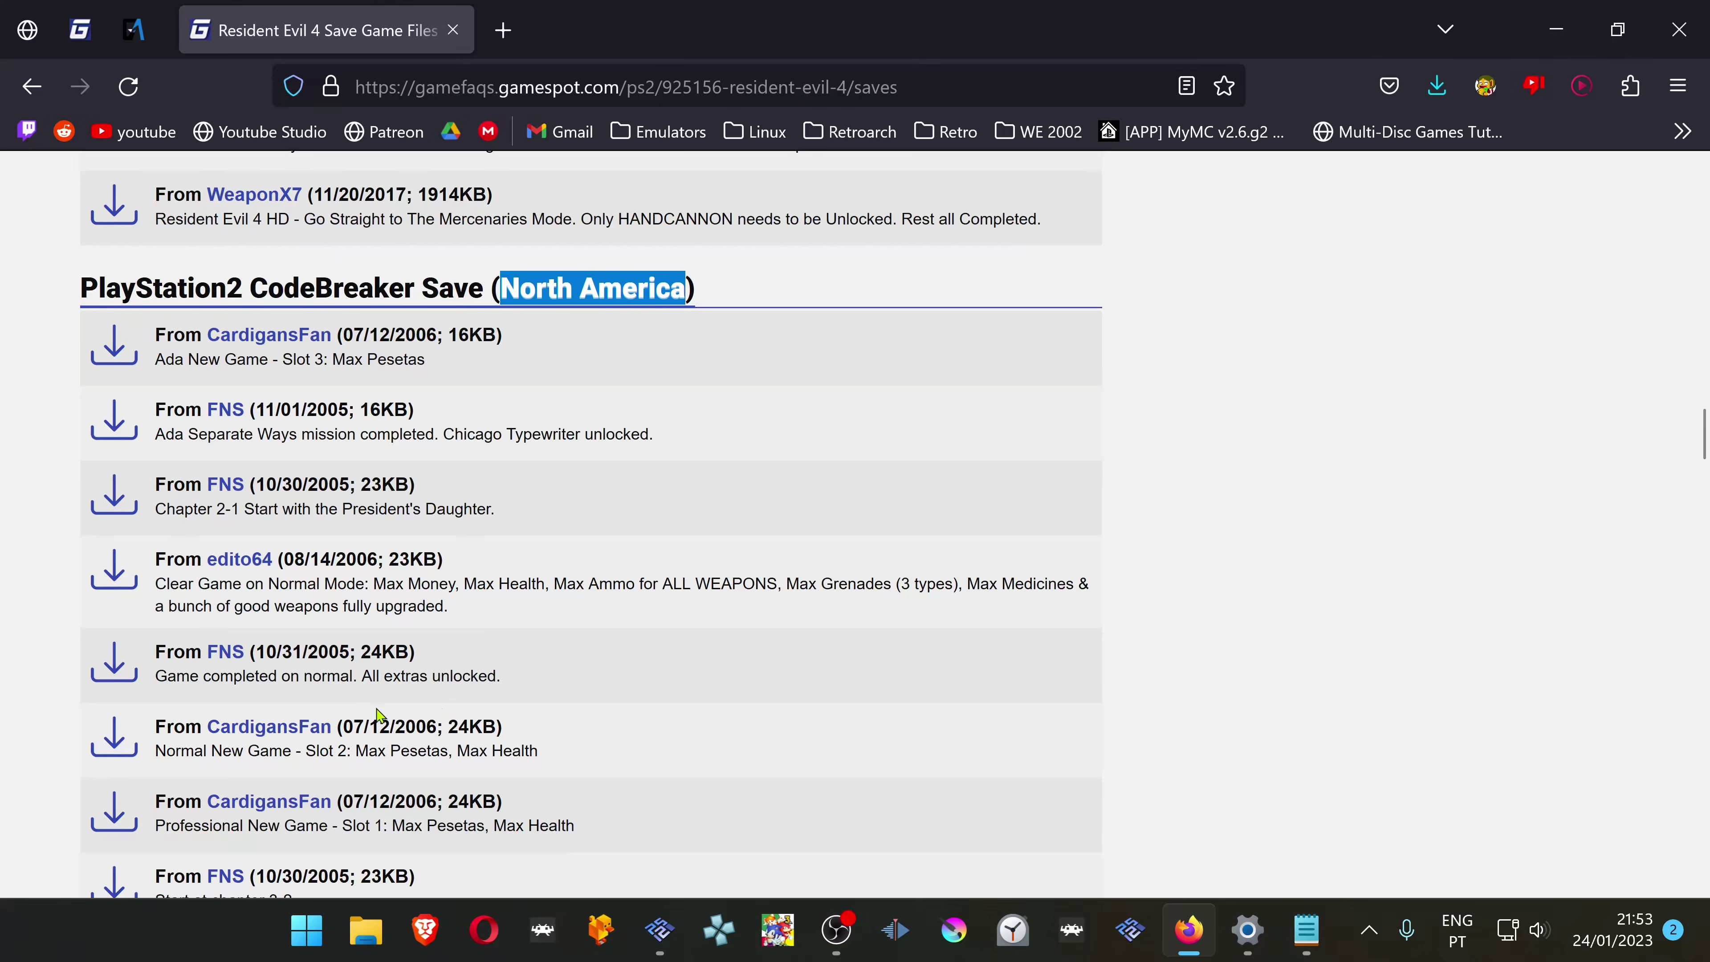
{"action": "left_click", "coordinate": [109, 666]}
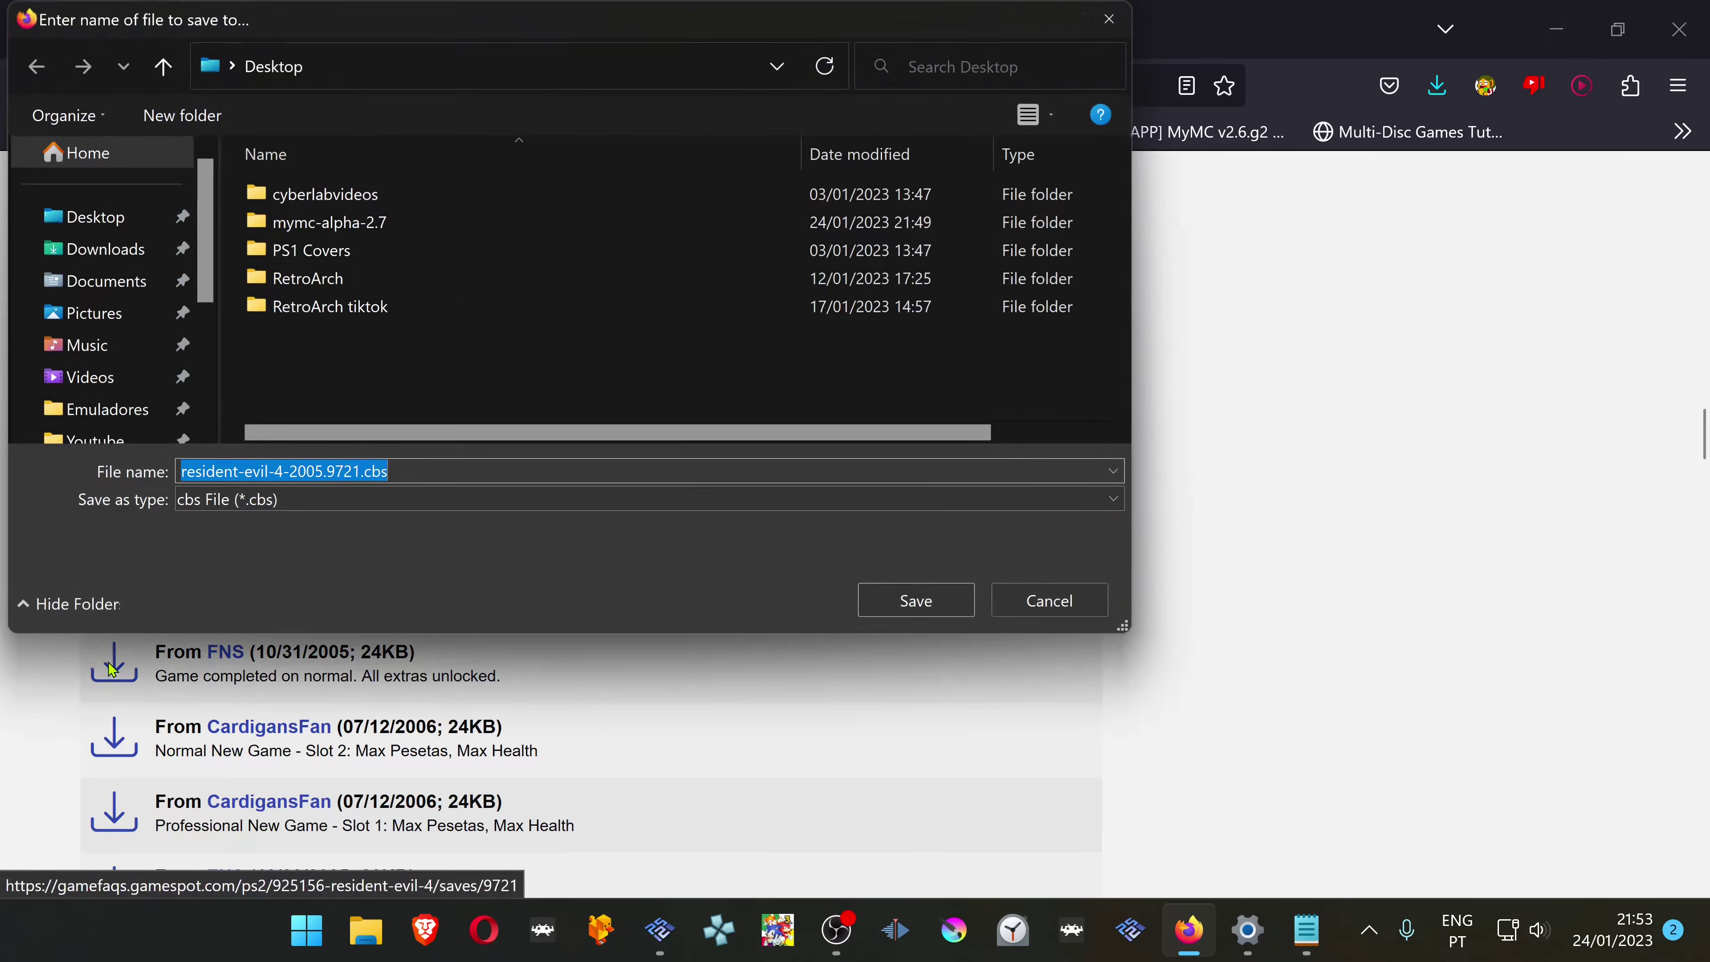
{"action": "left_click", "coordinate": [105, 216]}
{"action": "left_click", "coordinate": [924, 605]}
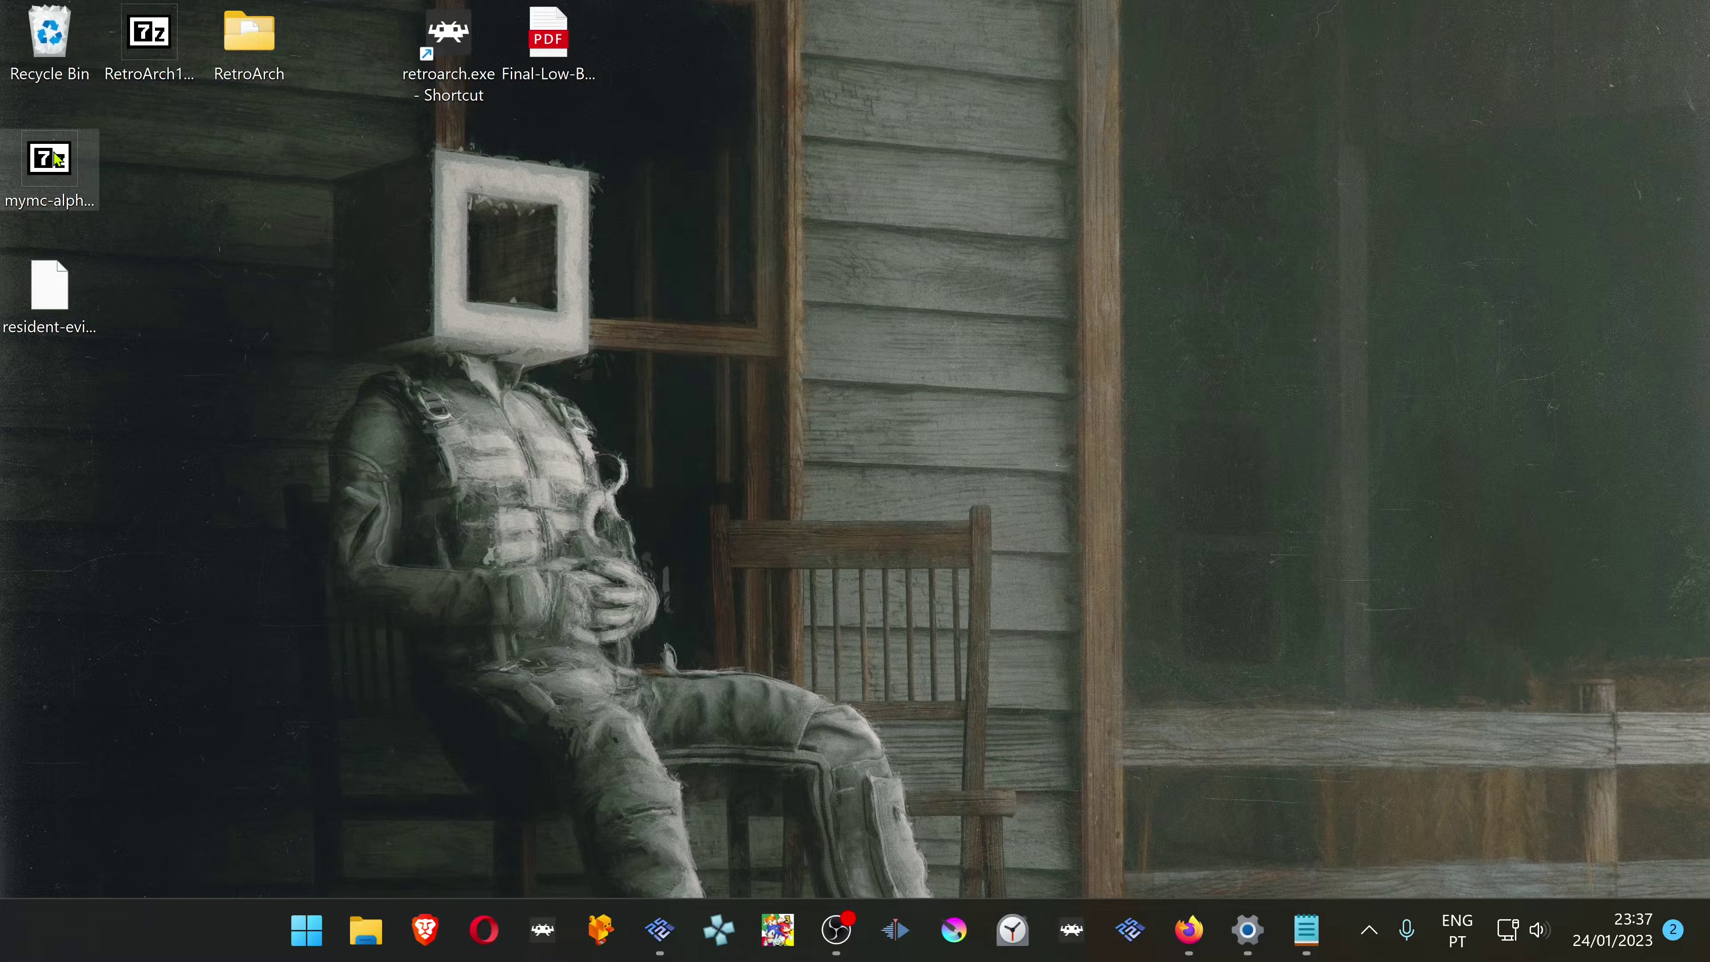
- Extract the mymc archive into a mymc-alpha-2.7 folder on the desktop with 7-Zip, and launch mymc-gui.exe from that folder
{"action": "left_click_drag", "start_coordinate": [59, 161], "coordinate": [133, 200]}
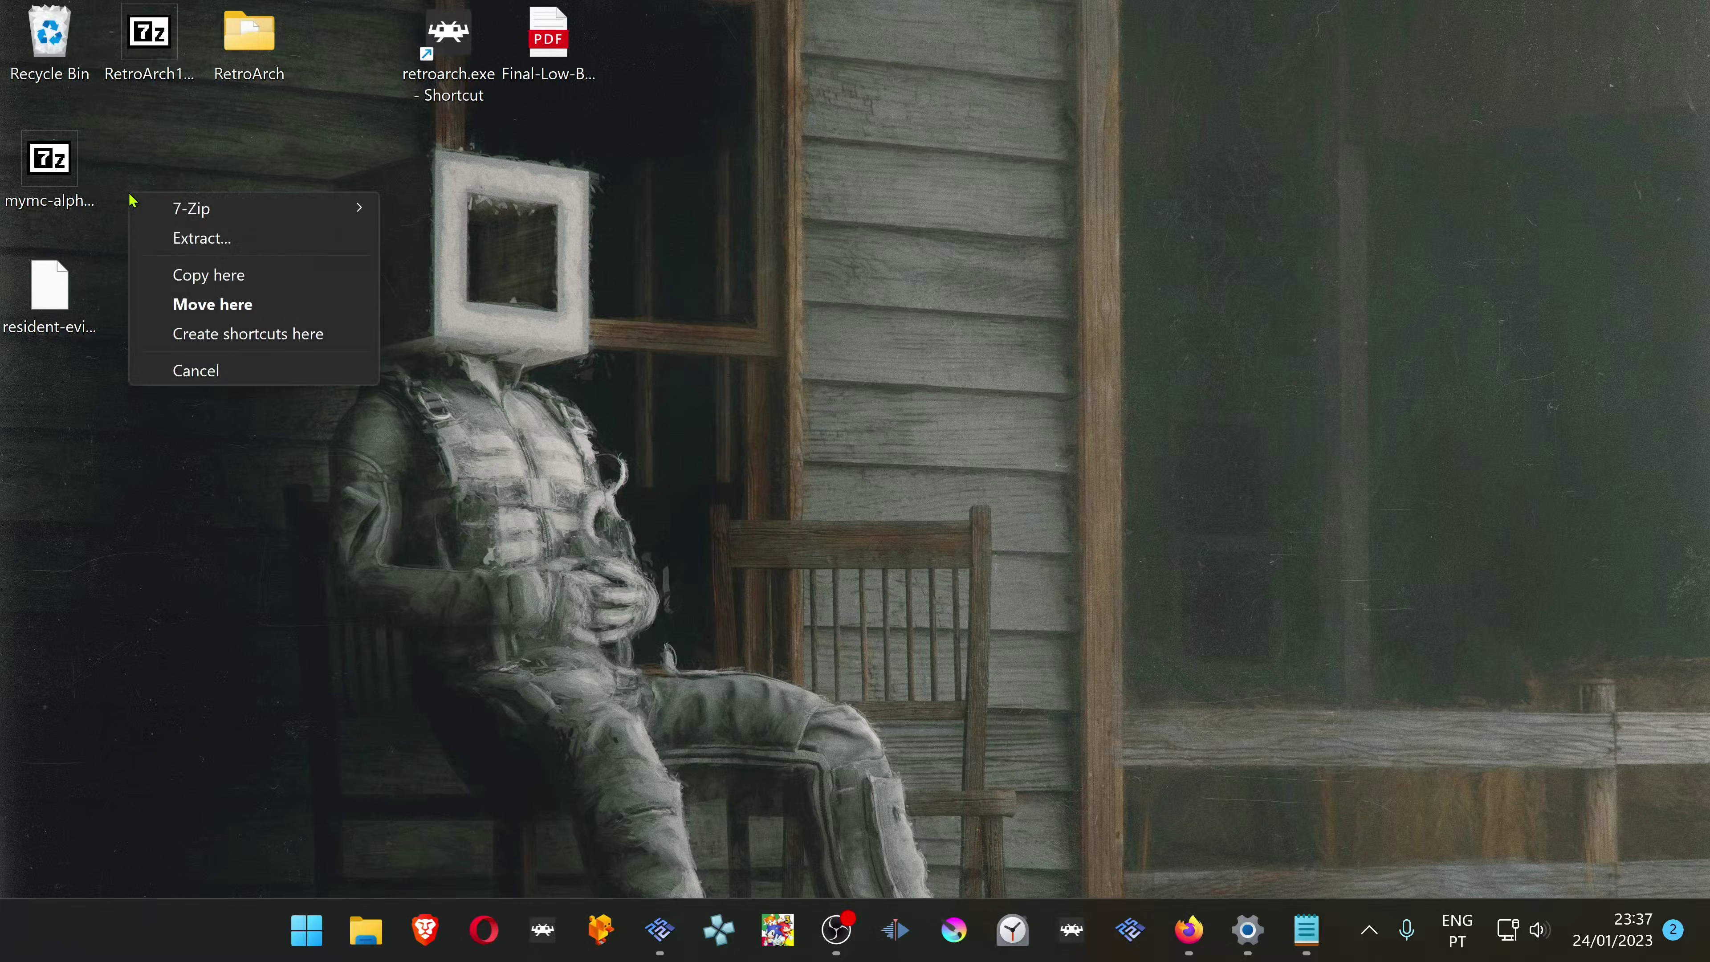
{"action": "mouse_move", "coordinate": [229, 213]}
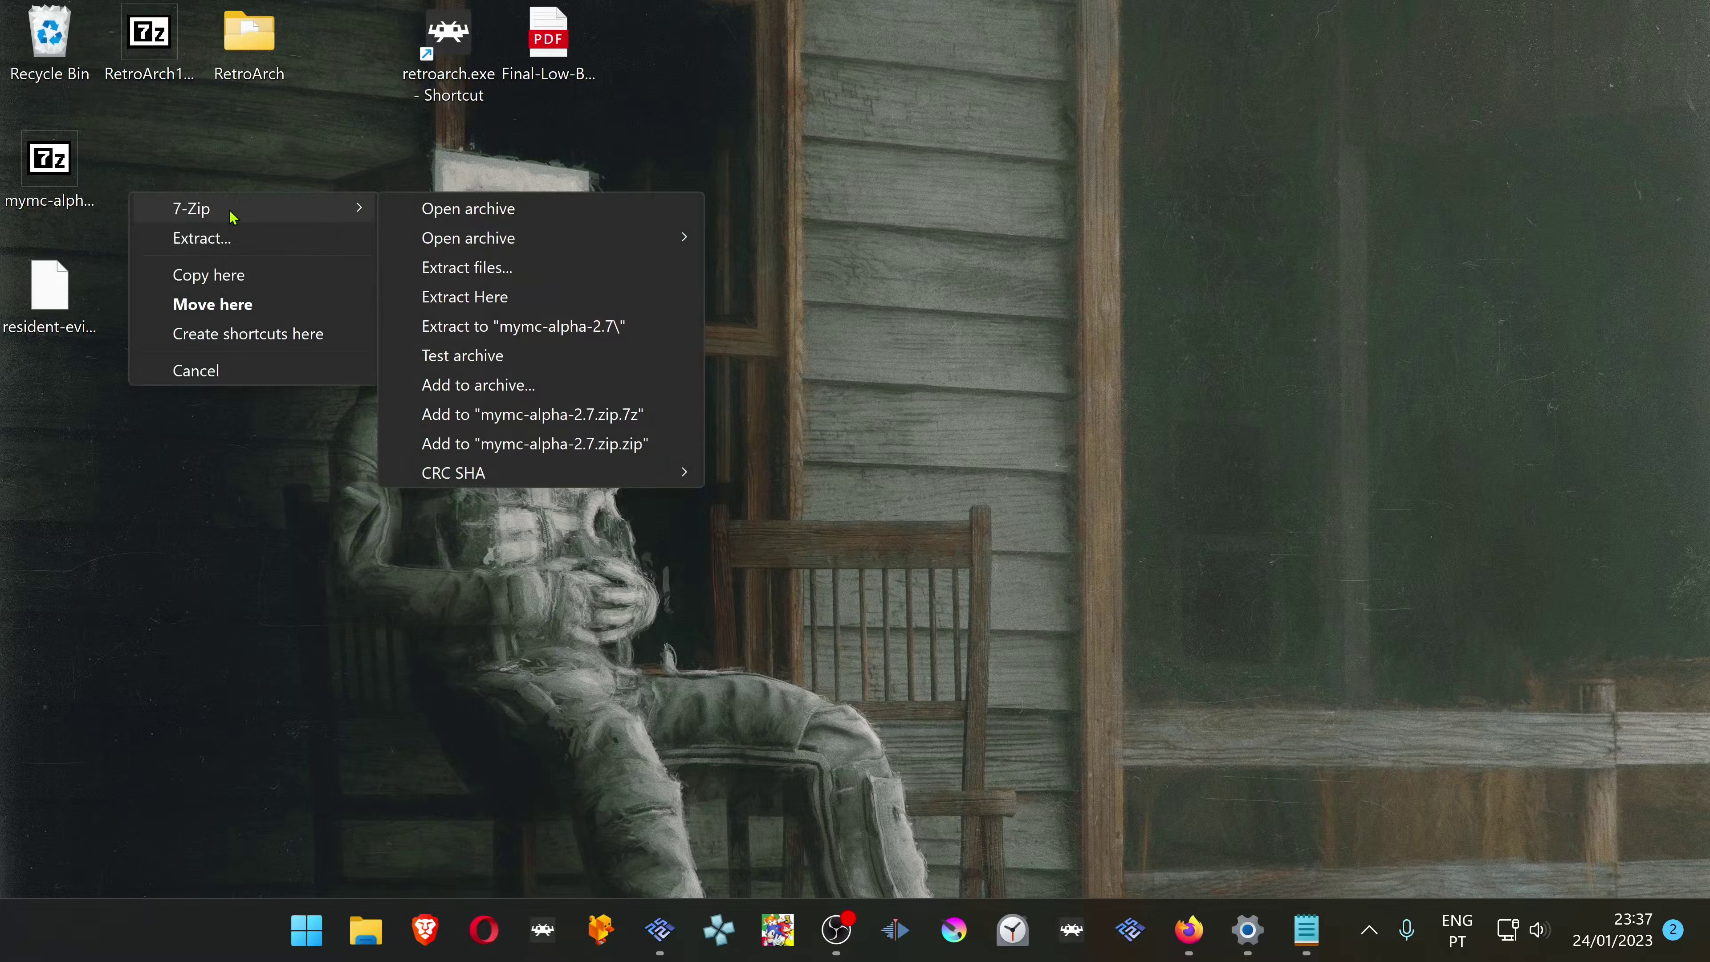
{"action": "left_click", "coordinate": [554, 325]}
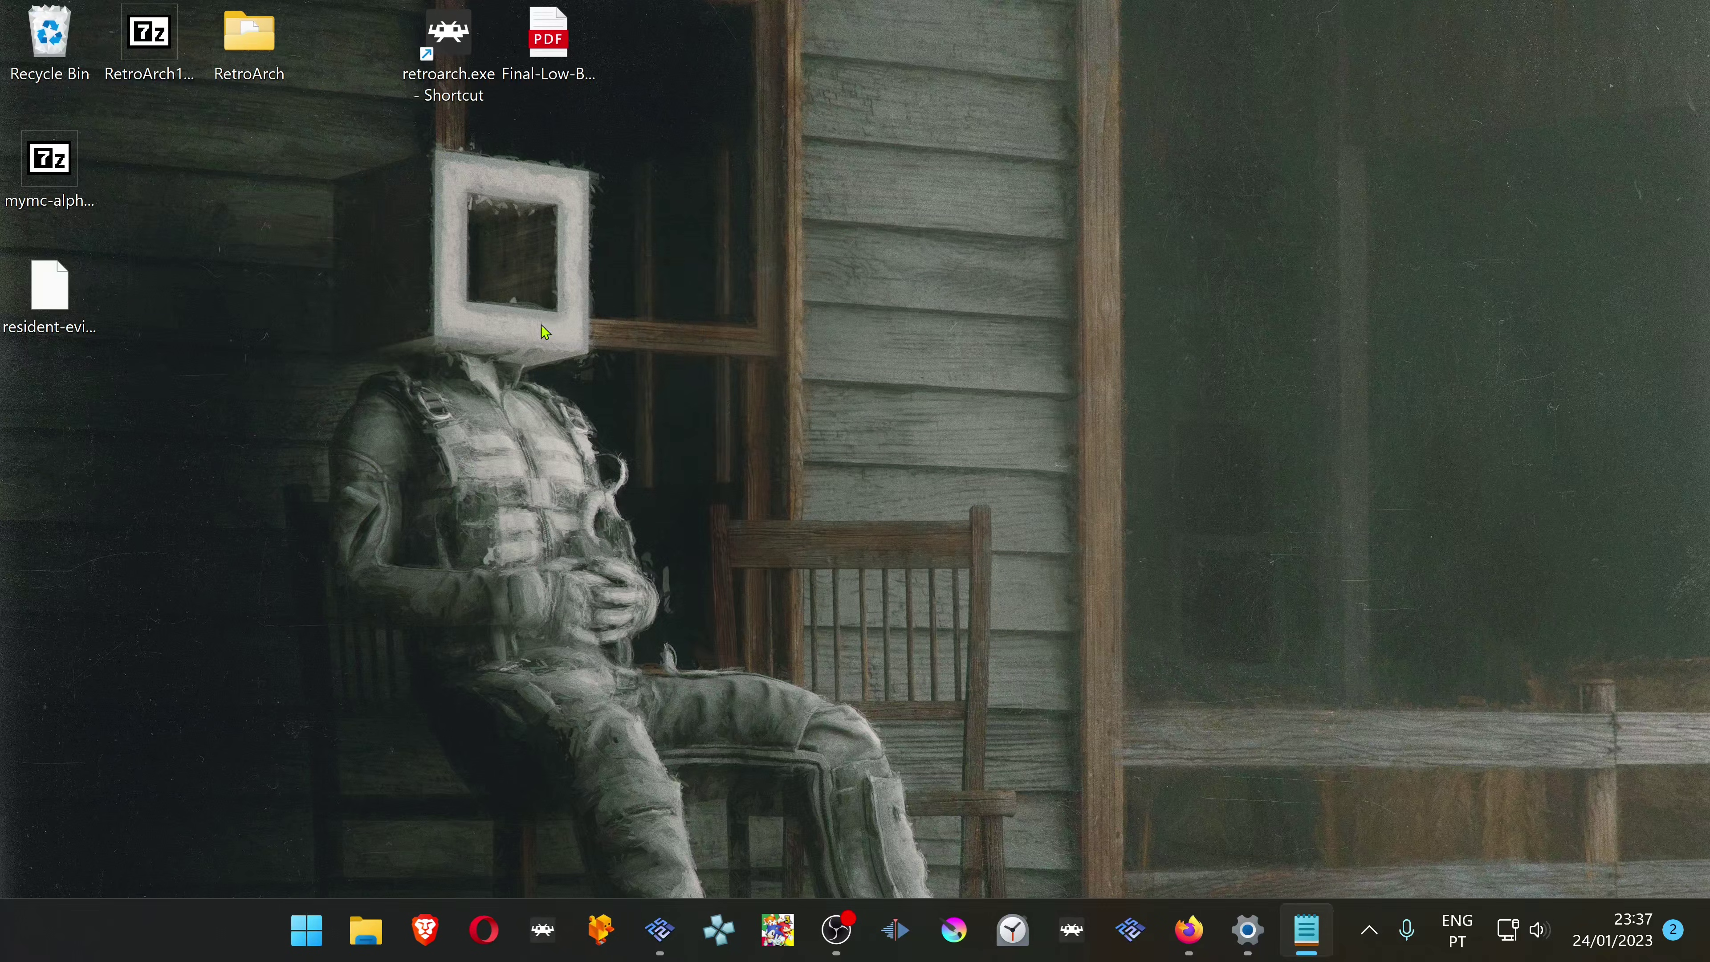
{"action": "double_click", "coordinate": [12, 426]}
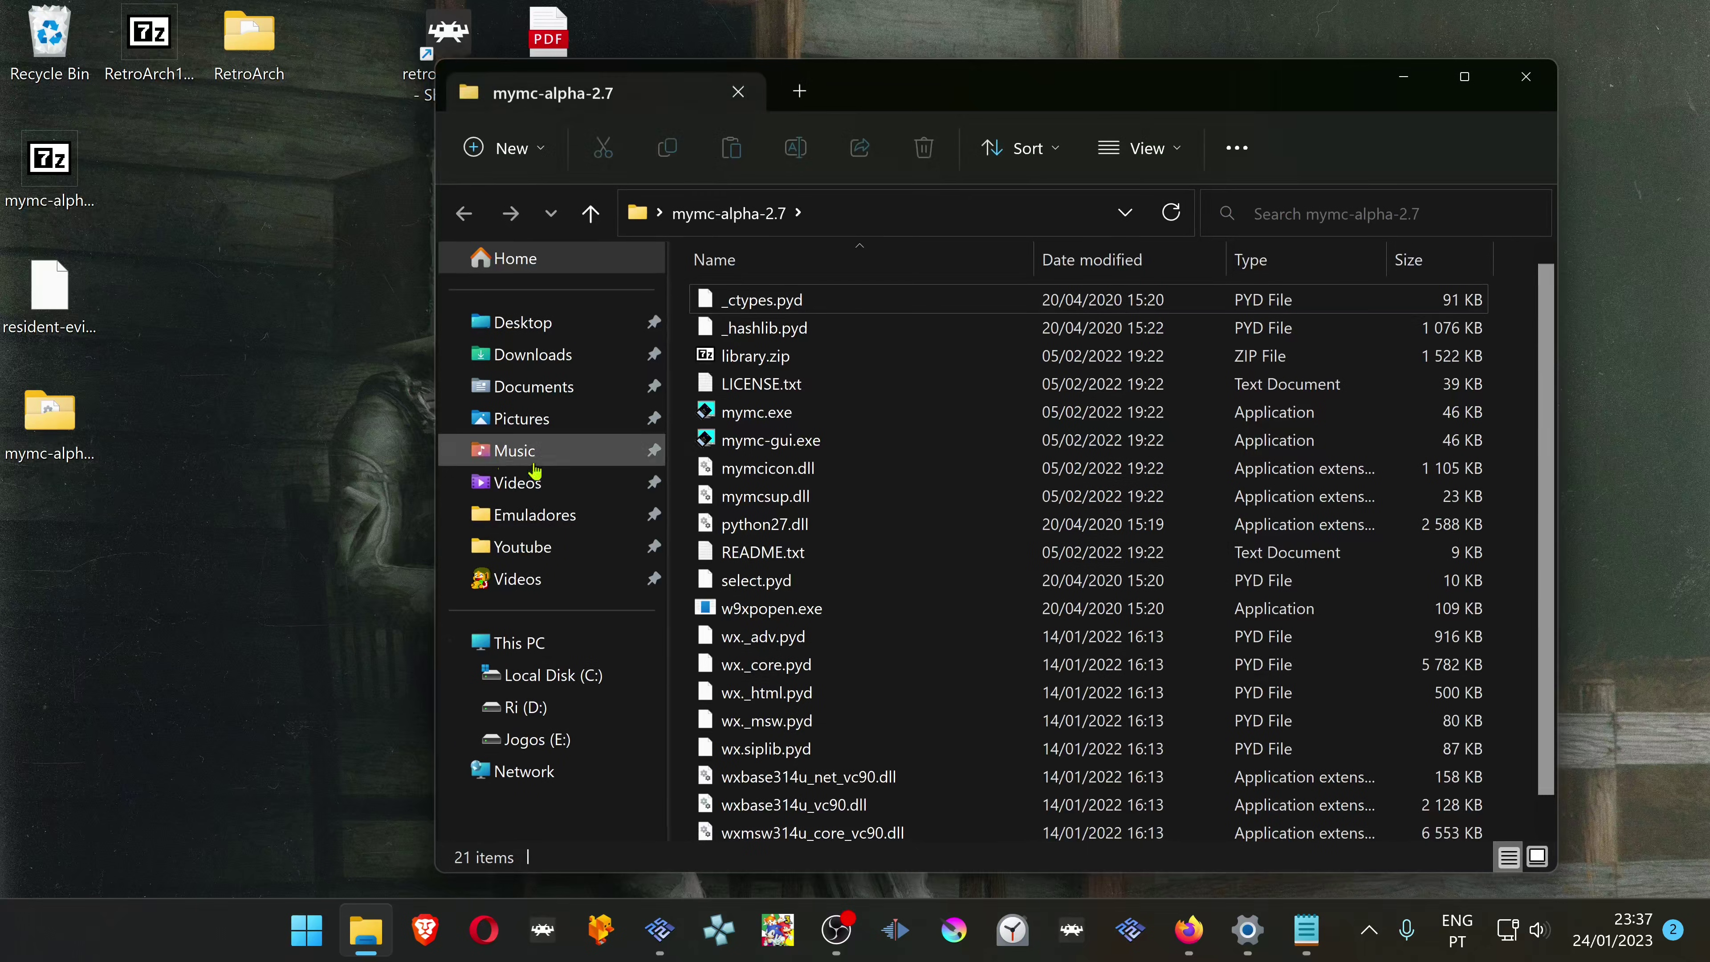
{"action": "double_click", "coordinate": [790, 450]}
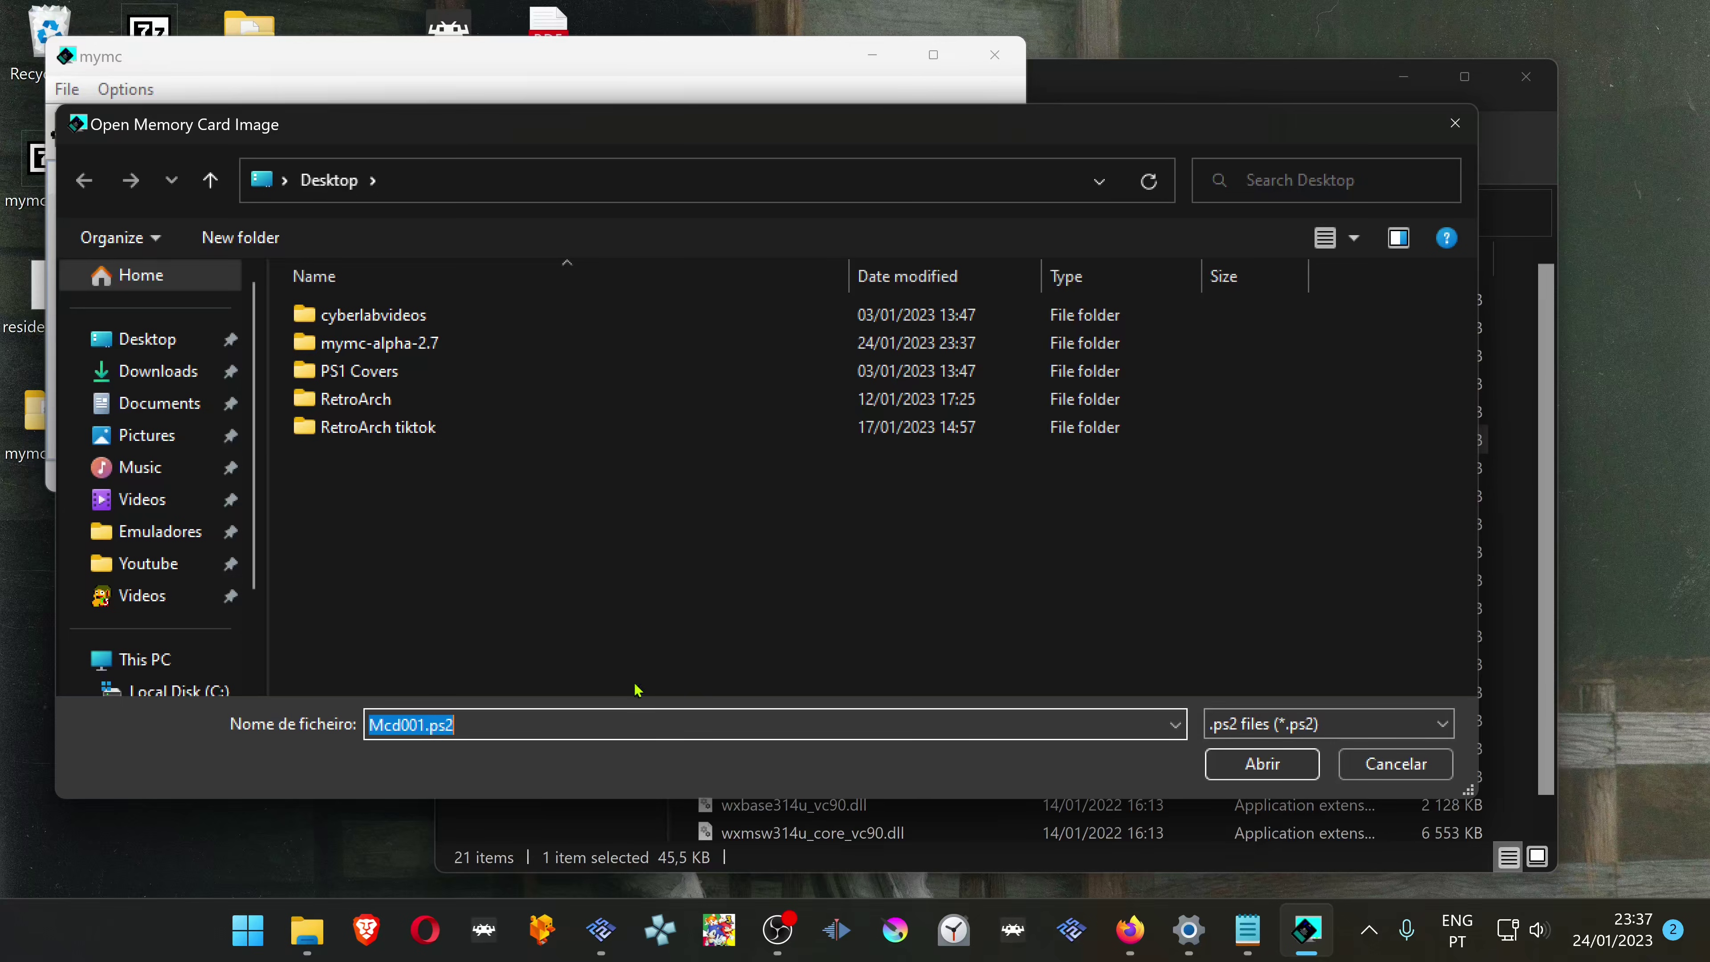
- Switch to PCSX2, open the memcards folder from its Memory Cards settings, and copy the folder's path
{"action": "left_click", "coordinate": [602, 933]}
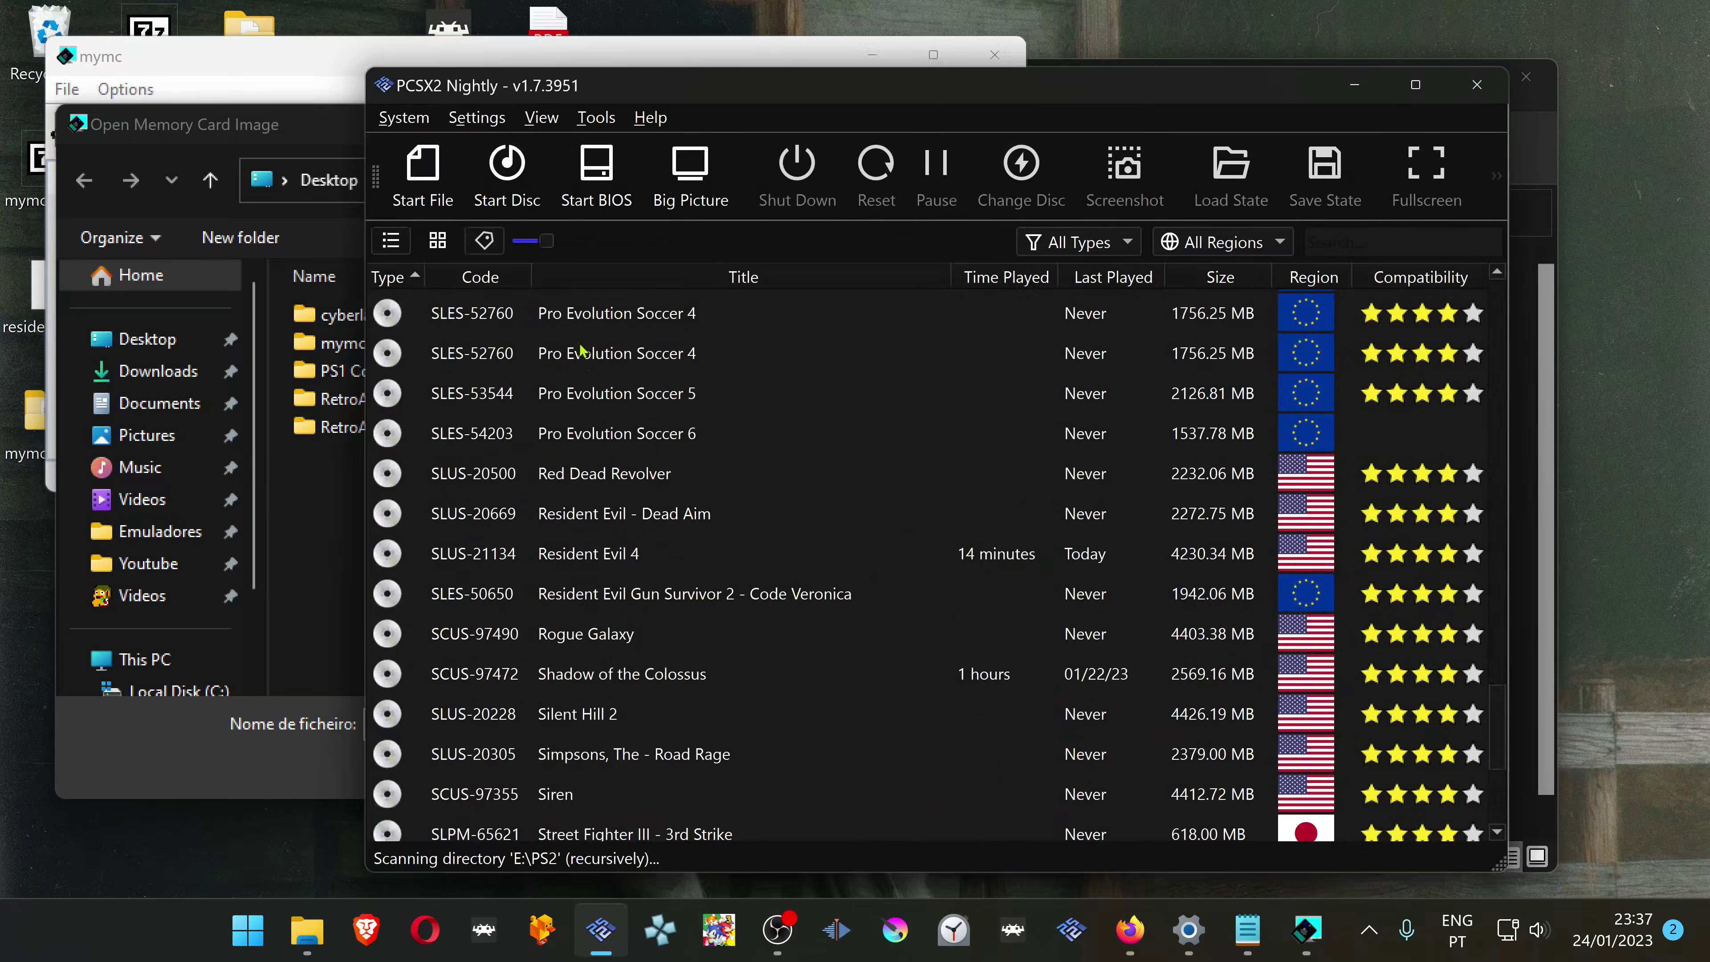
{"action": "left_click", "coordinate": [475, 119]}
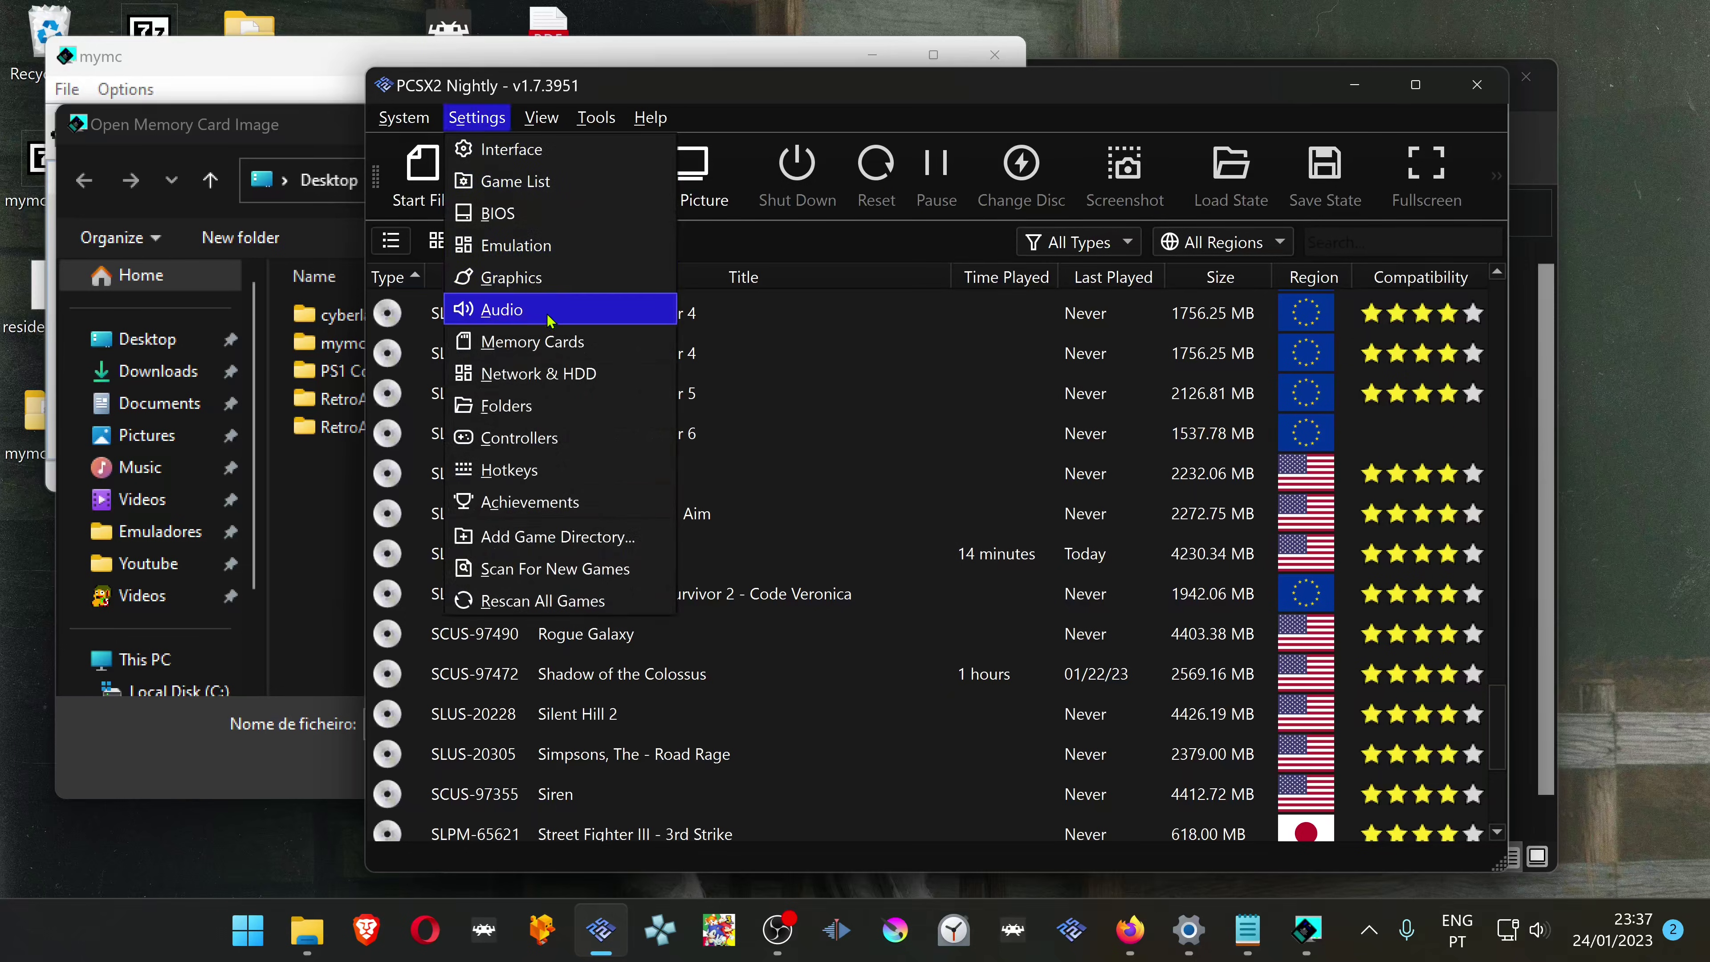
{"action": "left_click", "coordinate": [535, 337]}
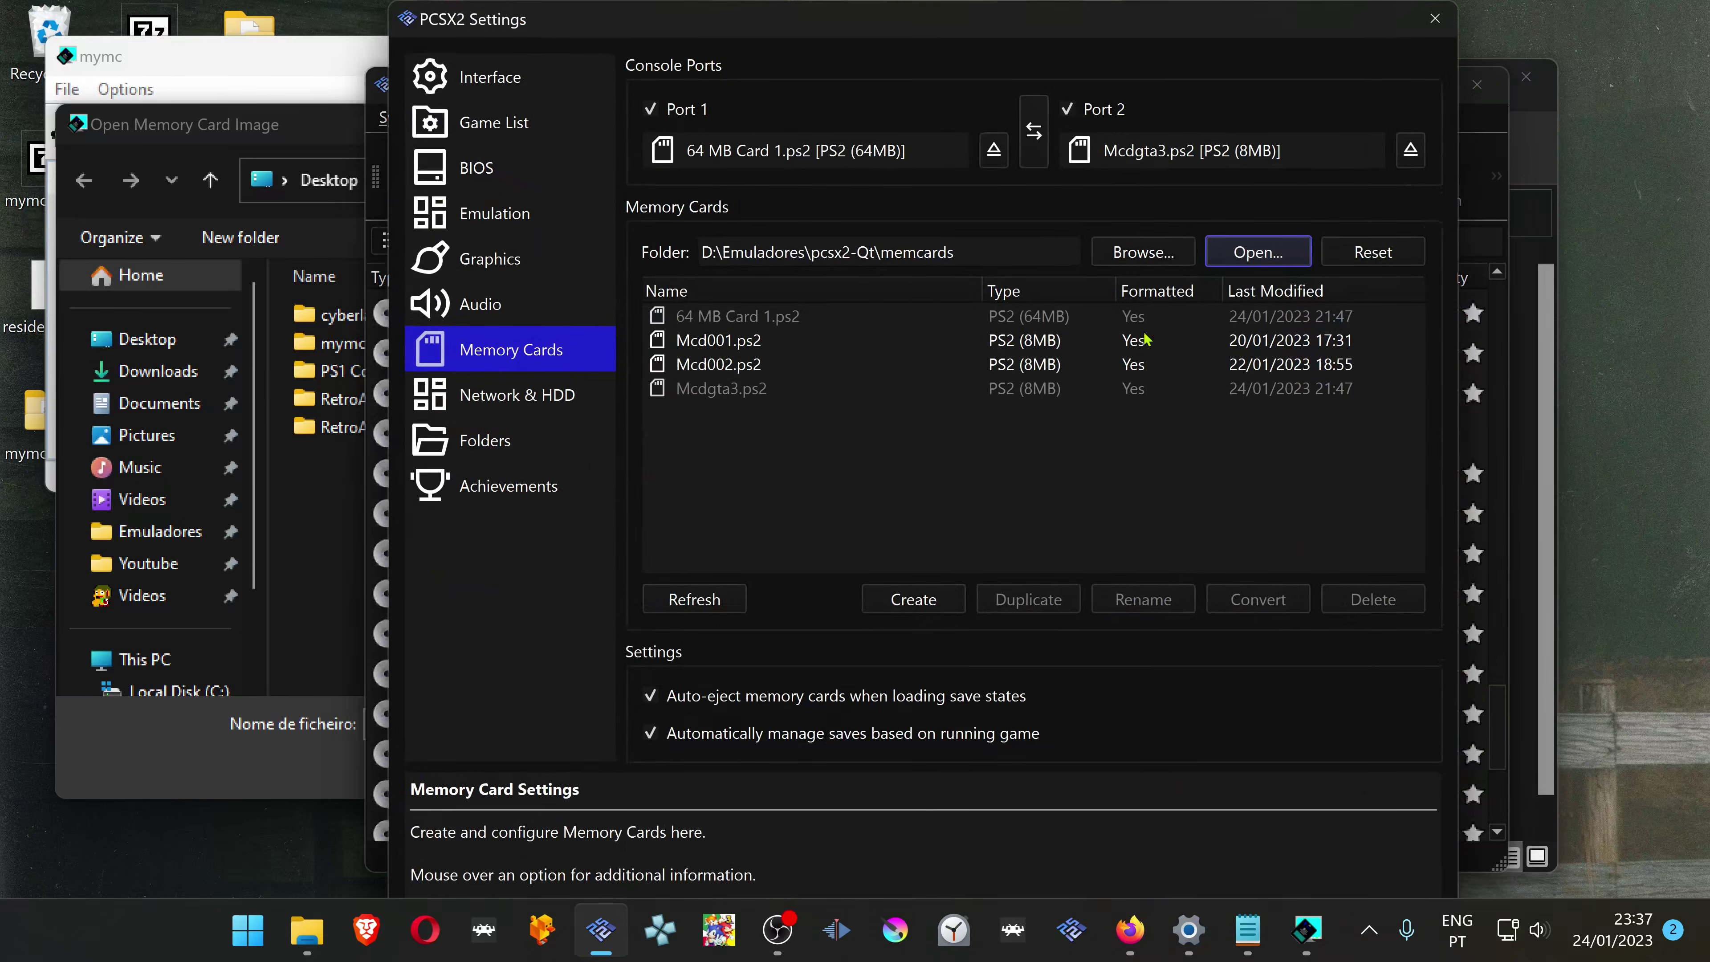
{"action": "left_click", "coordinate": [1285, 253]}
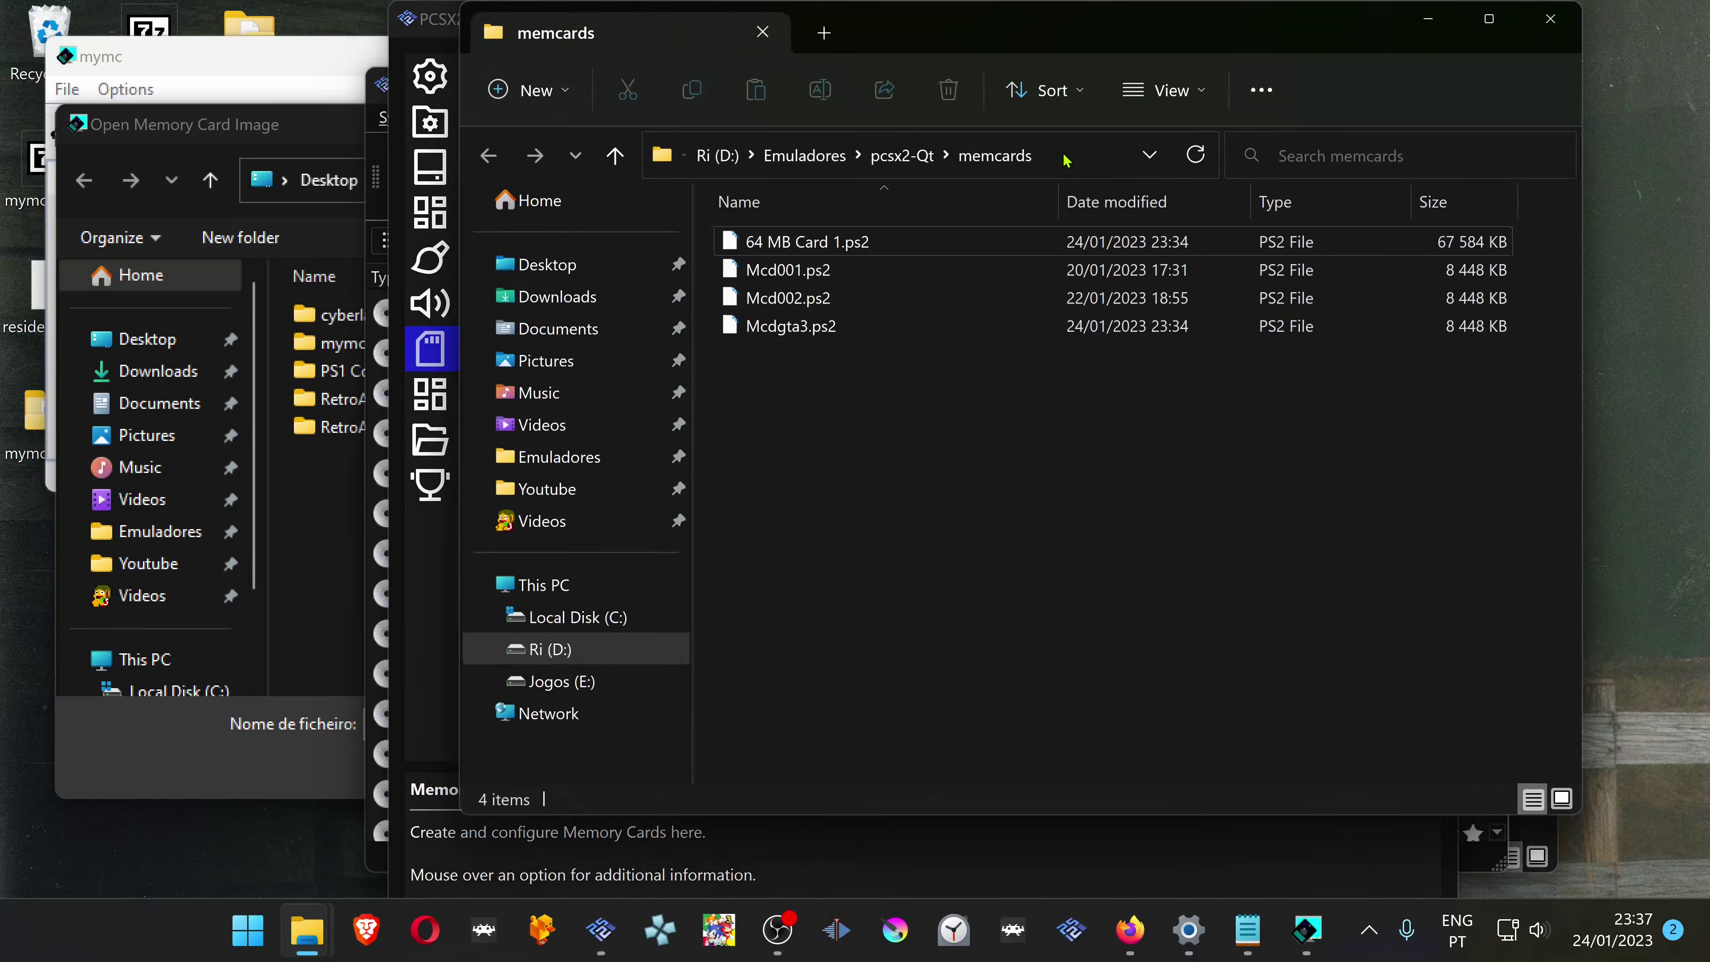
{"action": "left_click", "coordinate": [1061, 156]}
{"action": "key", "text": "ctrl+c"}
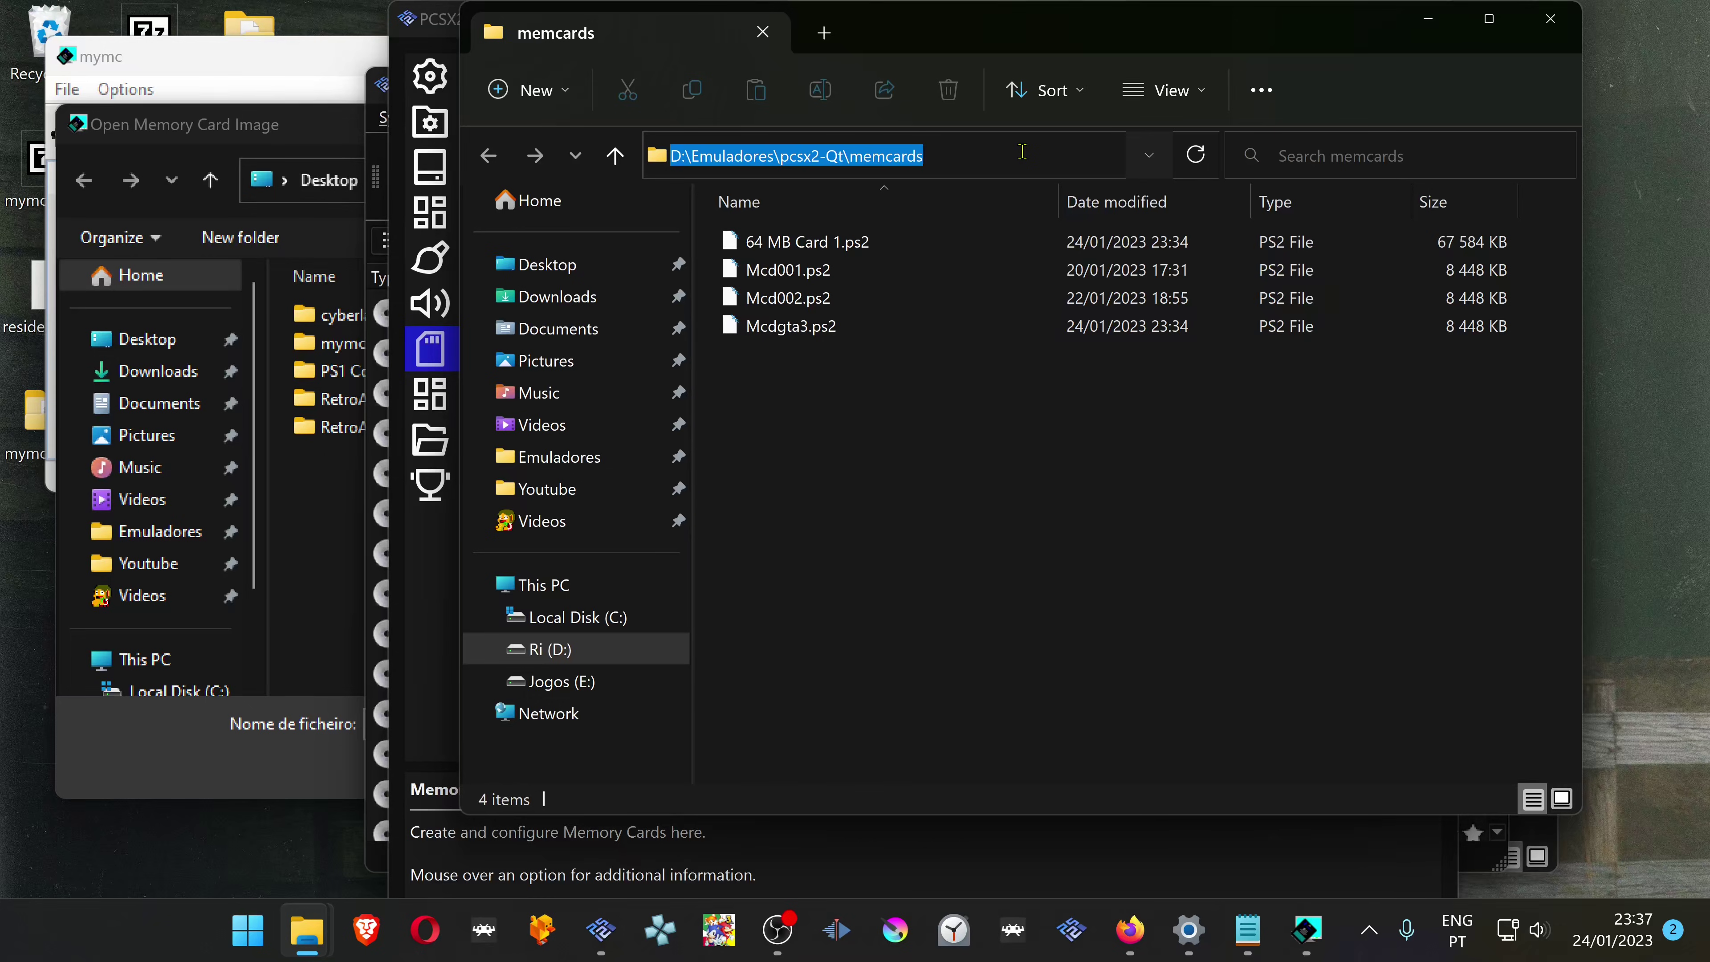
- In mymc, go to the copied D:\Emuladores\pcsx2-Qt\memcards folder and open 64 MB Card 1.ps2 as the memory card image
{"action": "left_click", "coordinate": [319, 133]}
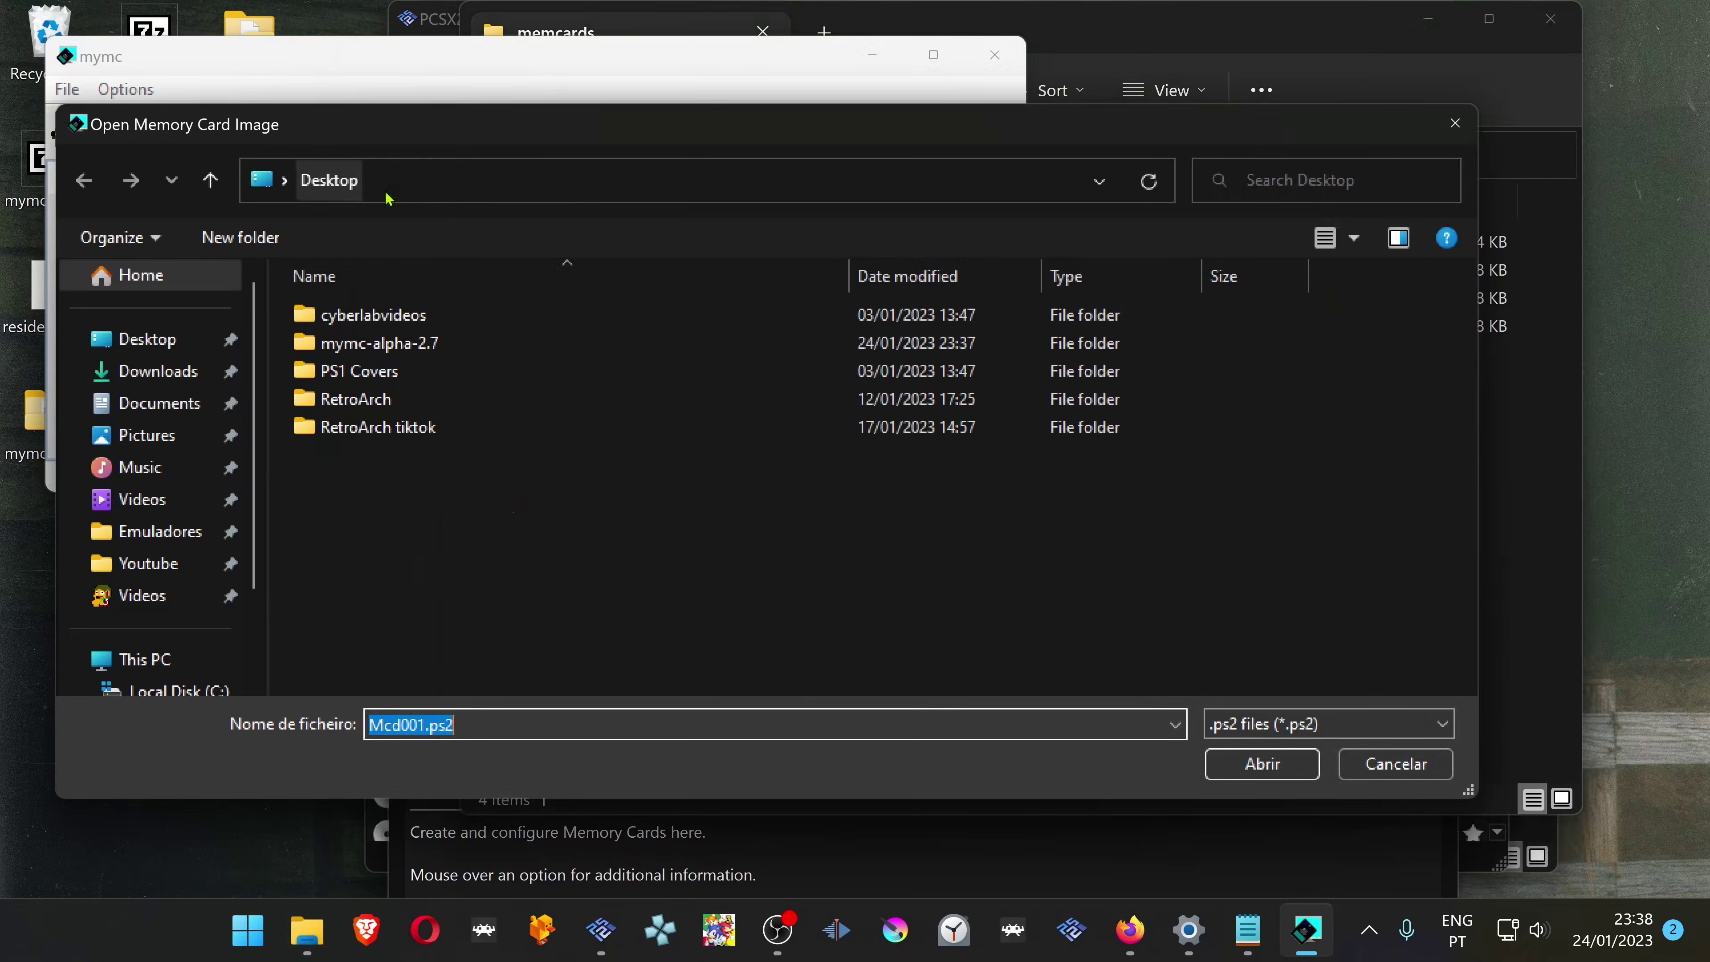
{"action": "left_click", "coordinate": [547, 180]}
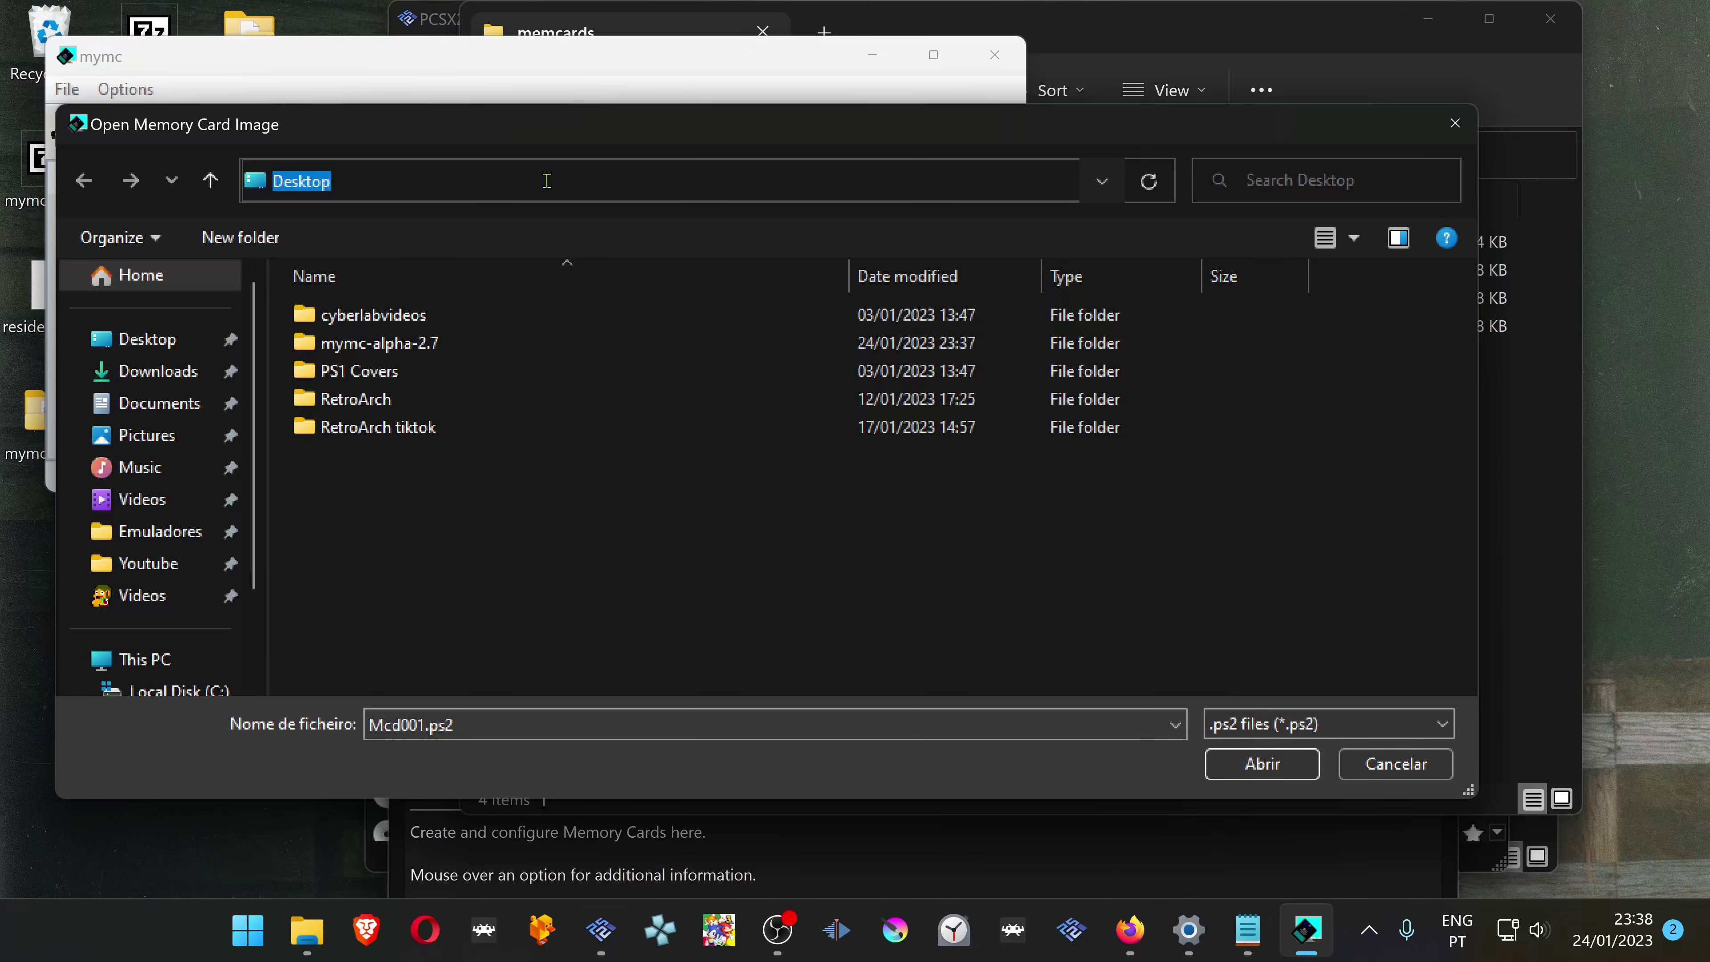
{"action": "key", "text": "ctrl+v"}
{"action": "key", "text": "Return"}
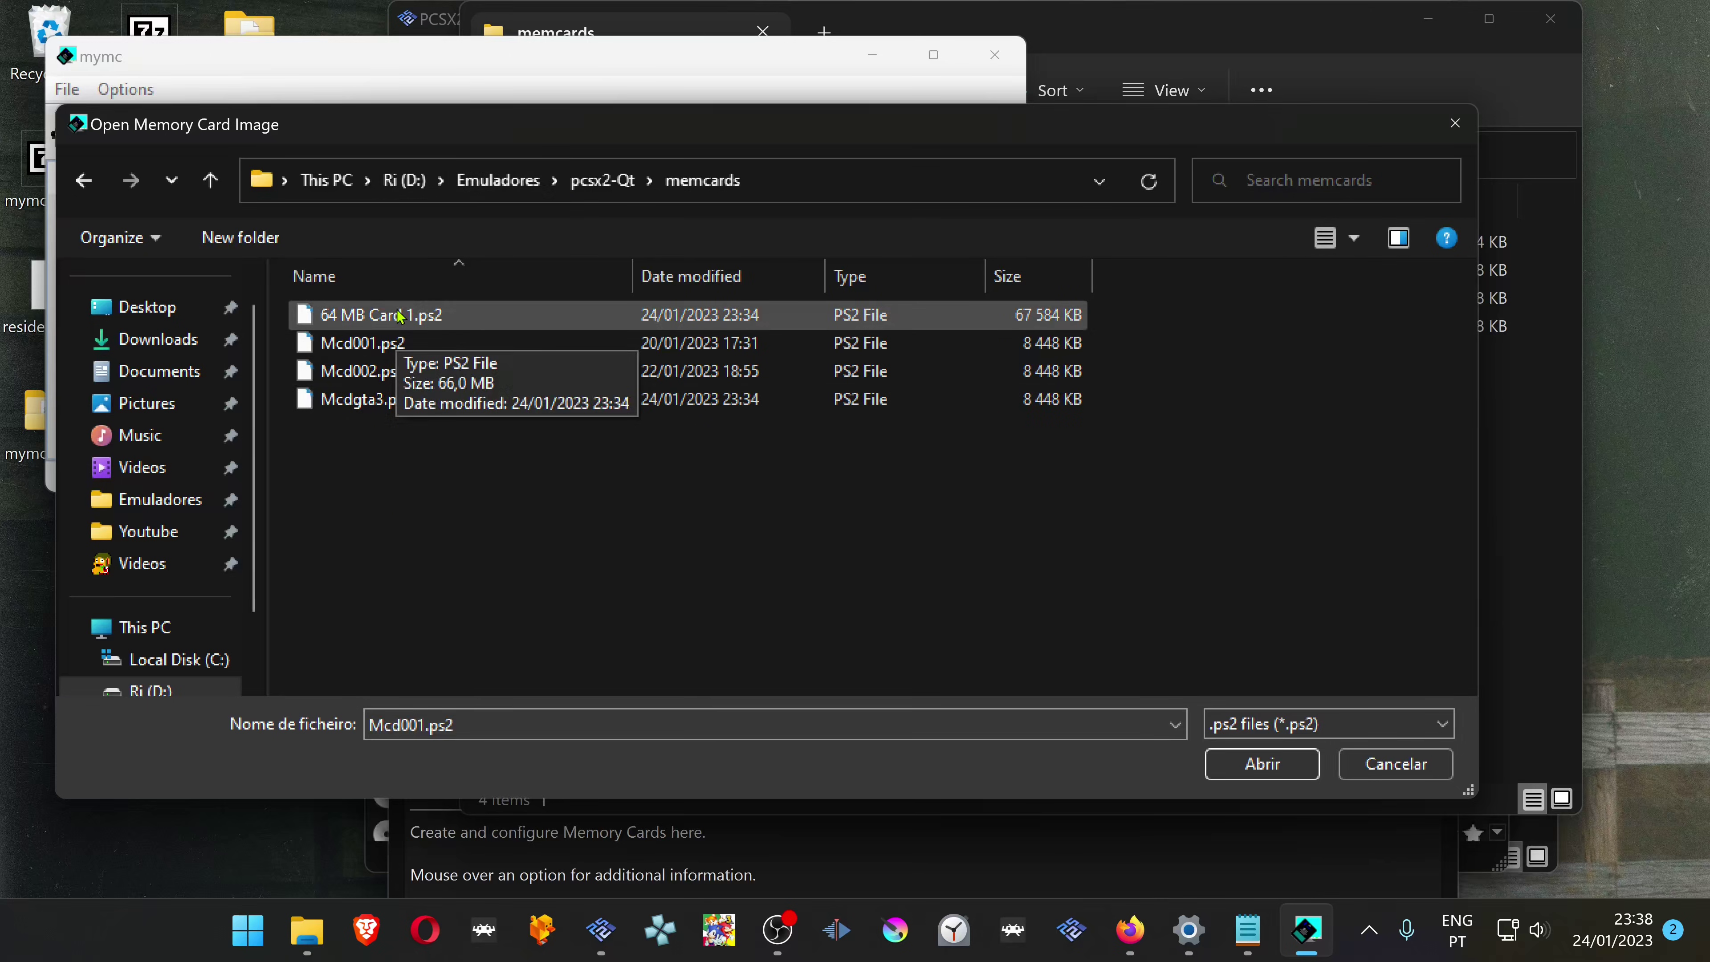
{"action": "double_click", "coordinate": [400, 315]}
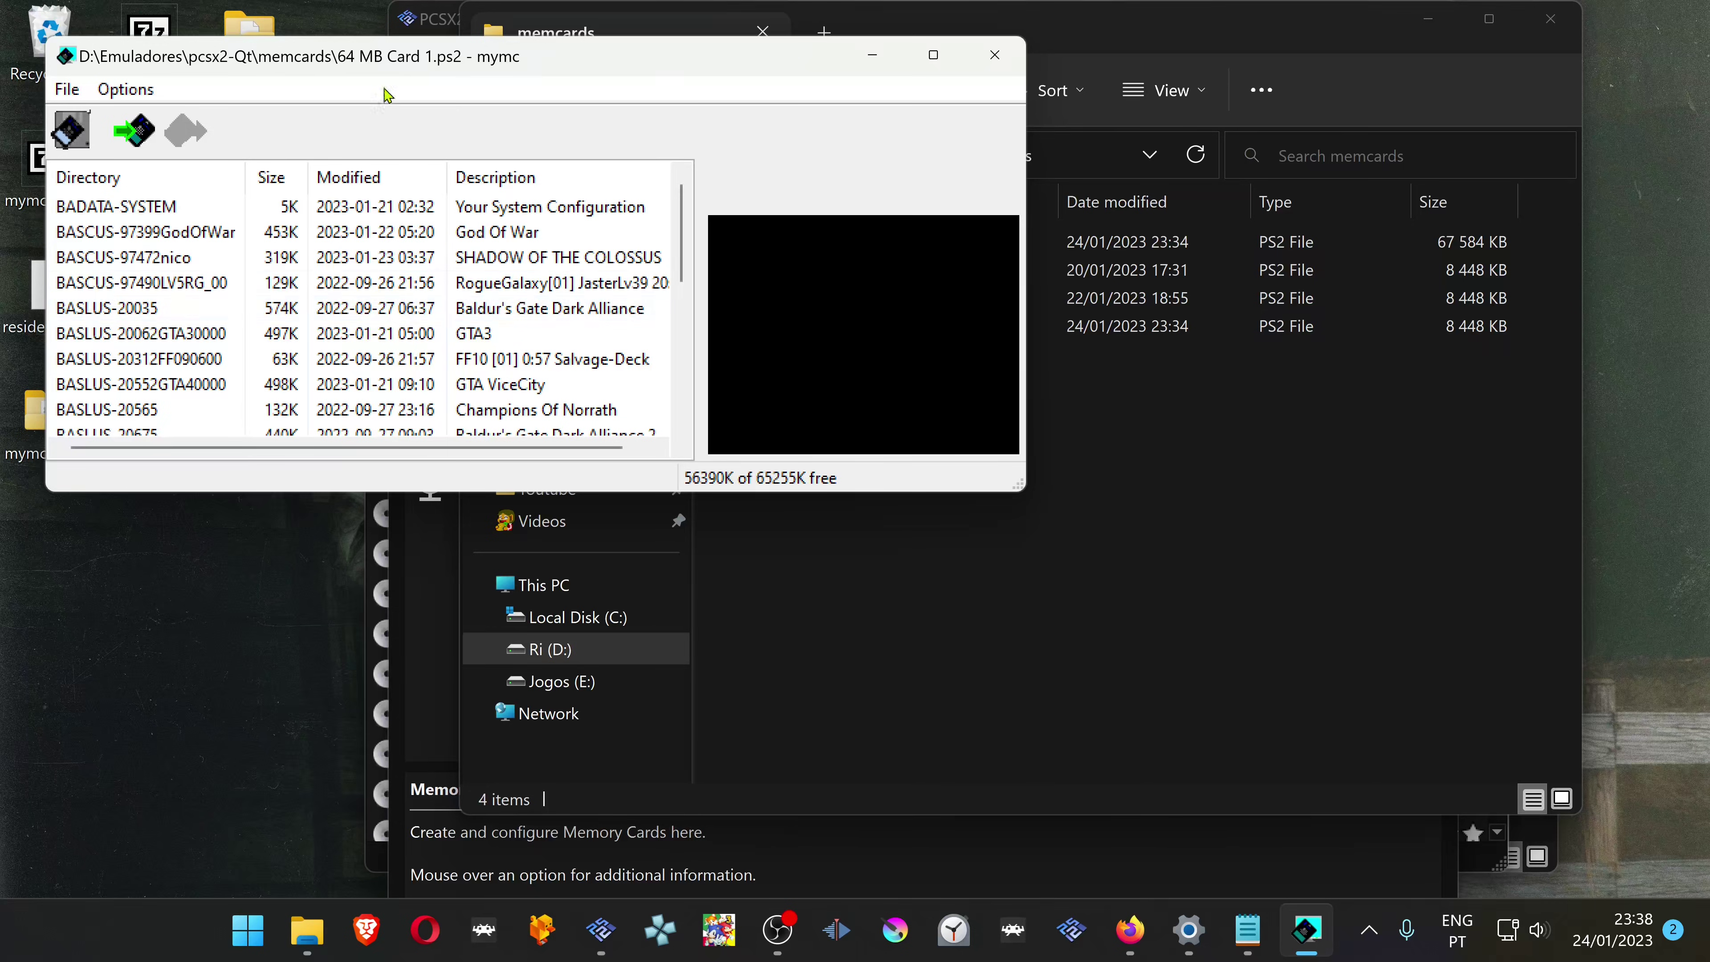
- Import the save file resident-evil-4-2005.9721.cbs from the Desktop into the opened memory card
{"action": "left_click_drag", "start_coordinate": [405, 37], "coordinate": [868, 184]}
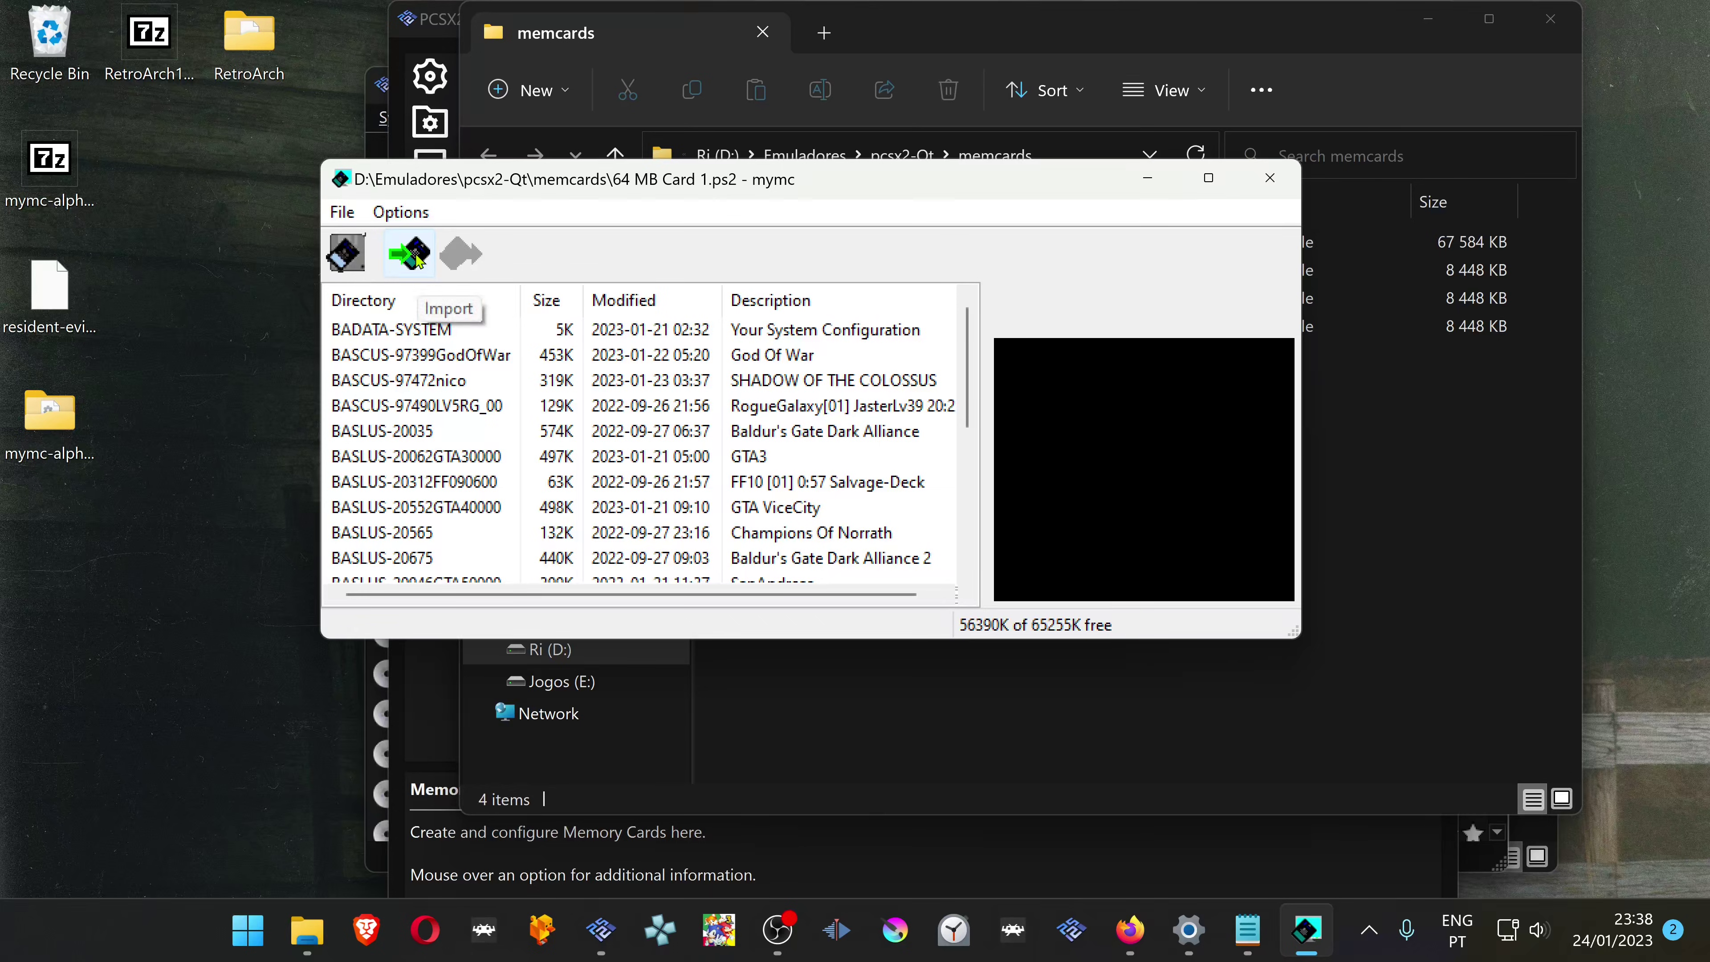
{"action": "left_click", "coordinate": [412, 255]}
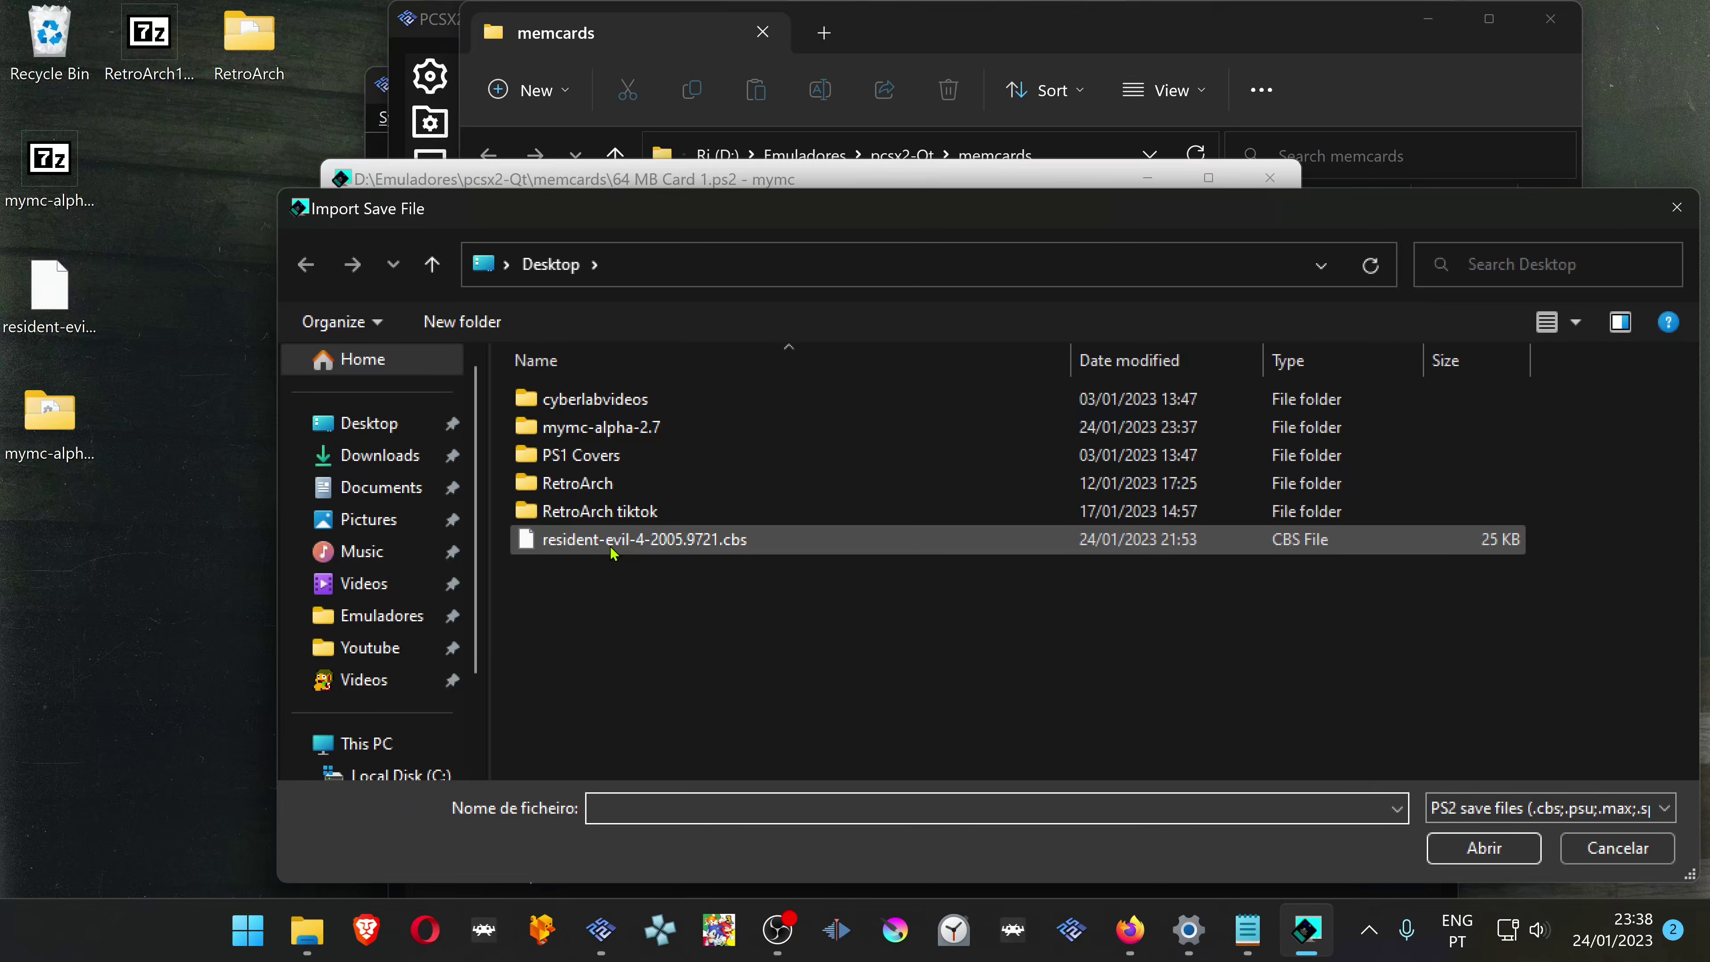
{"action": "double_click", "coordinate": [612, 540]}
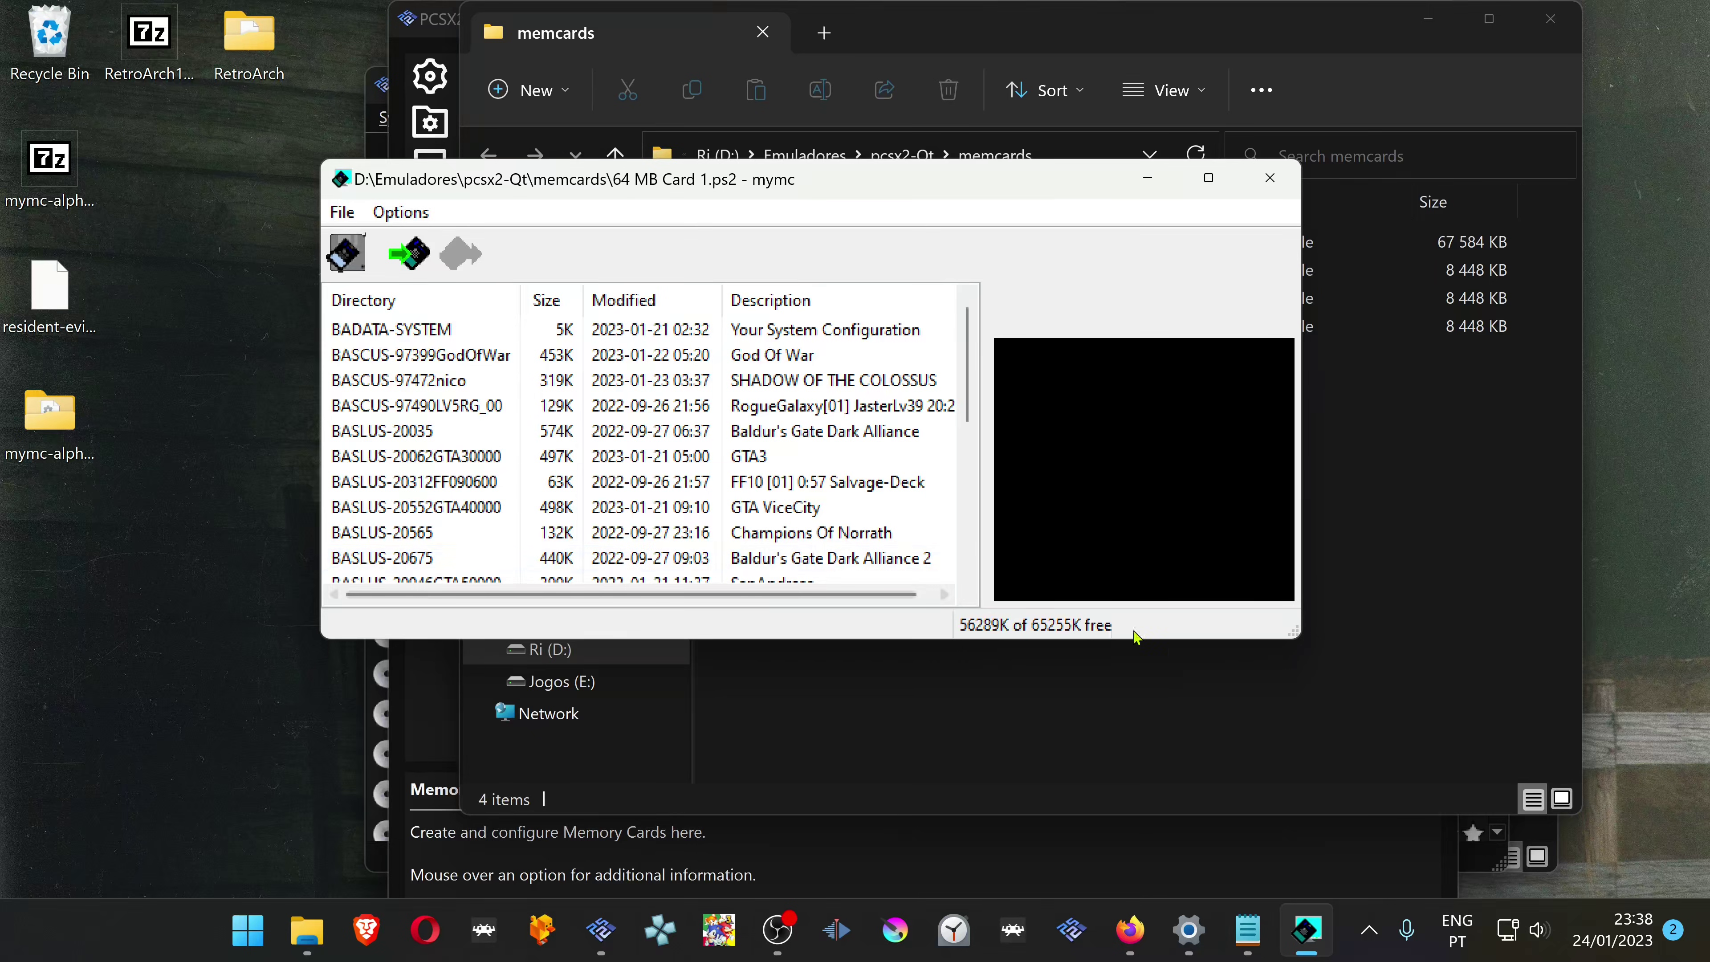
- Enlarge the mymc window to check the card's save list, and close mymc
{"action": "left_click_drag", "start_coordinate": [1294, 638], "coordinate": [1495, 840]}
{"action": "left_click_drag", "start_coordinate": [833, 191], "coordinate": [813, 164]}
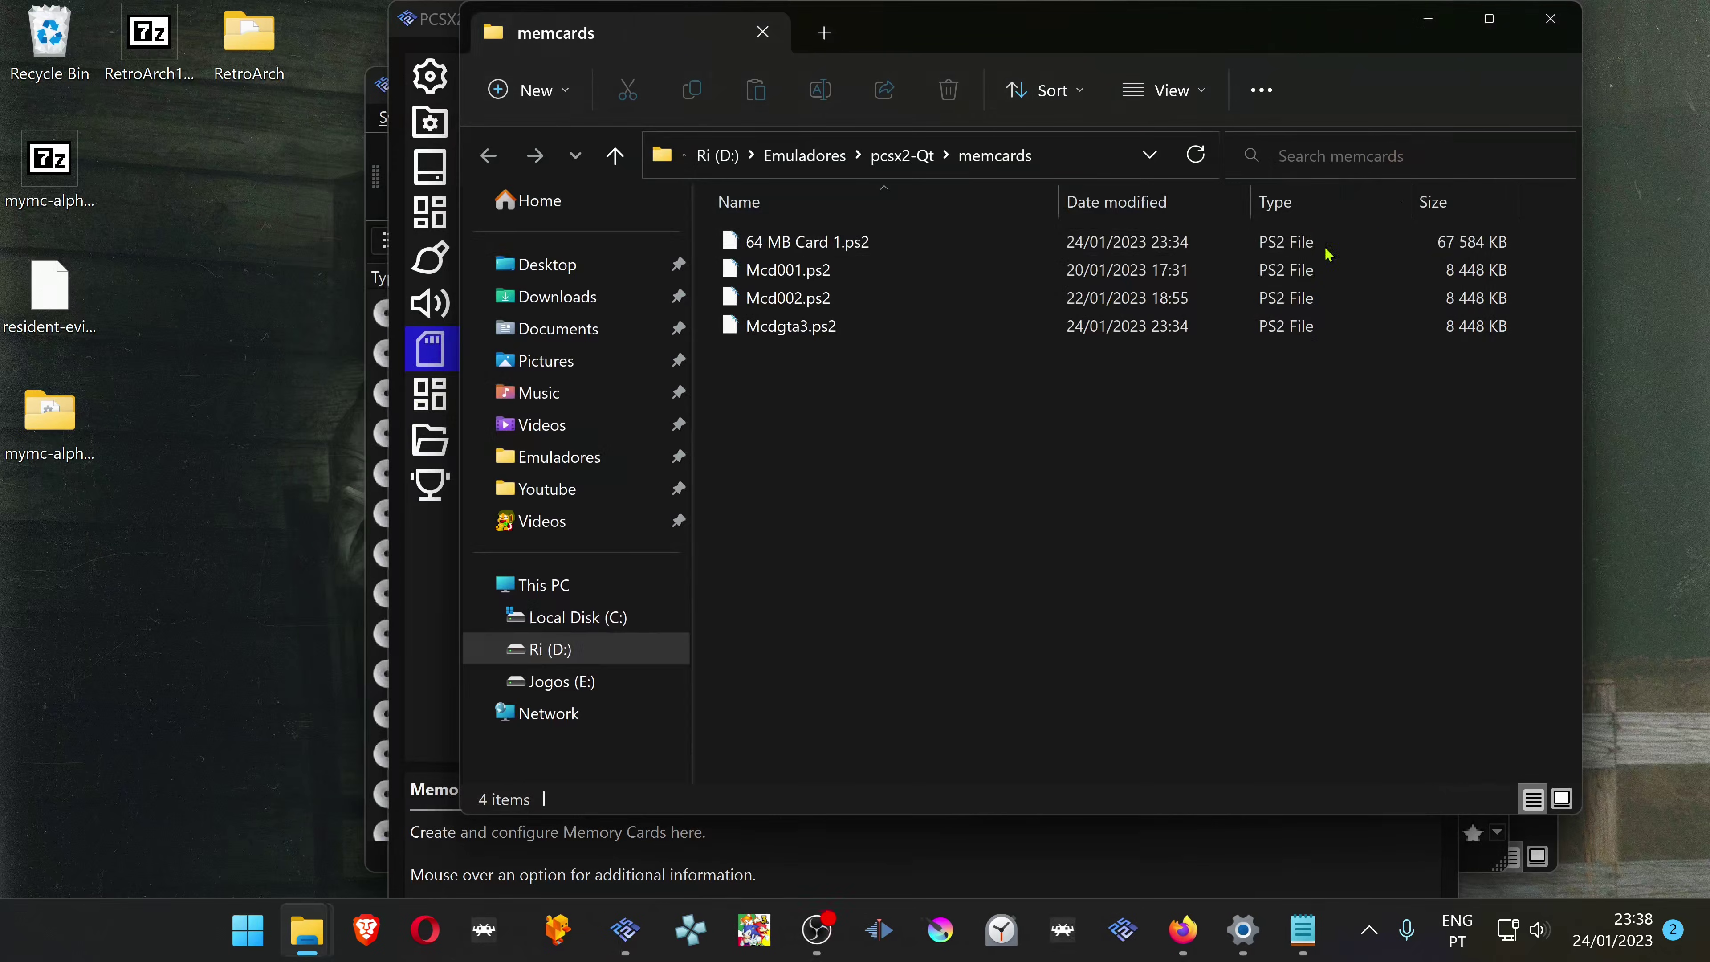
{"action": "left_click", "coordinate": [1446, 149]}
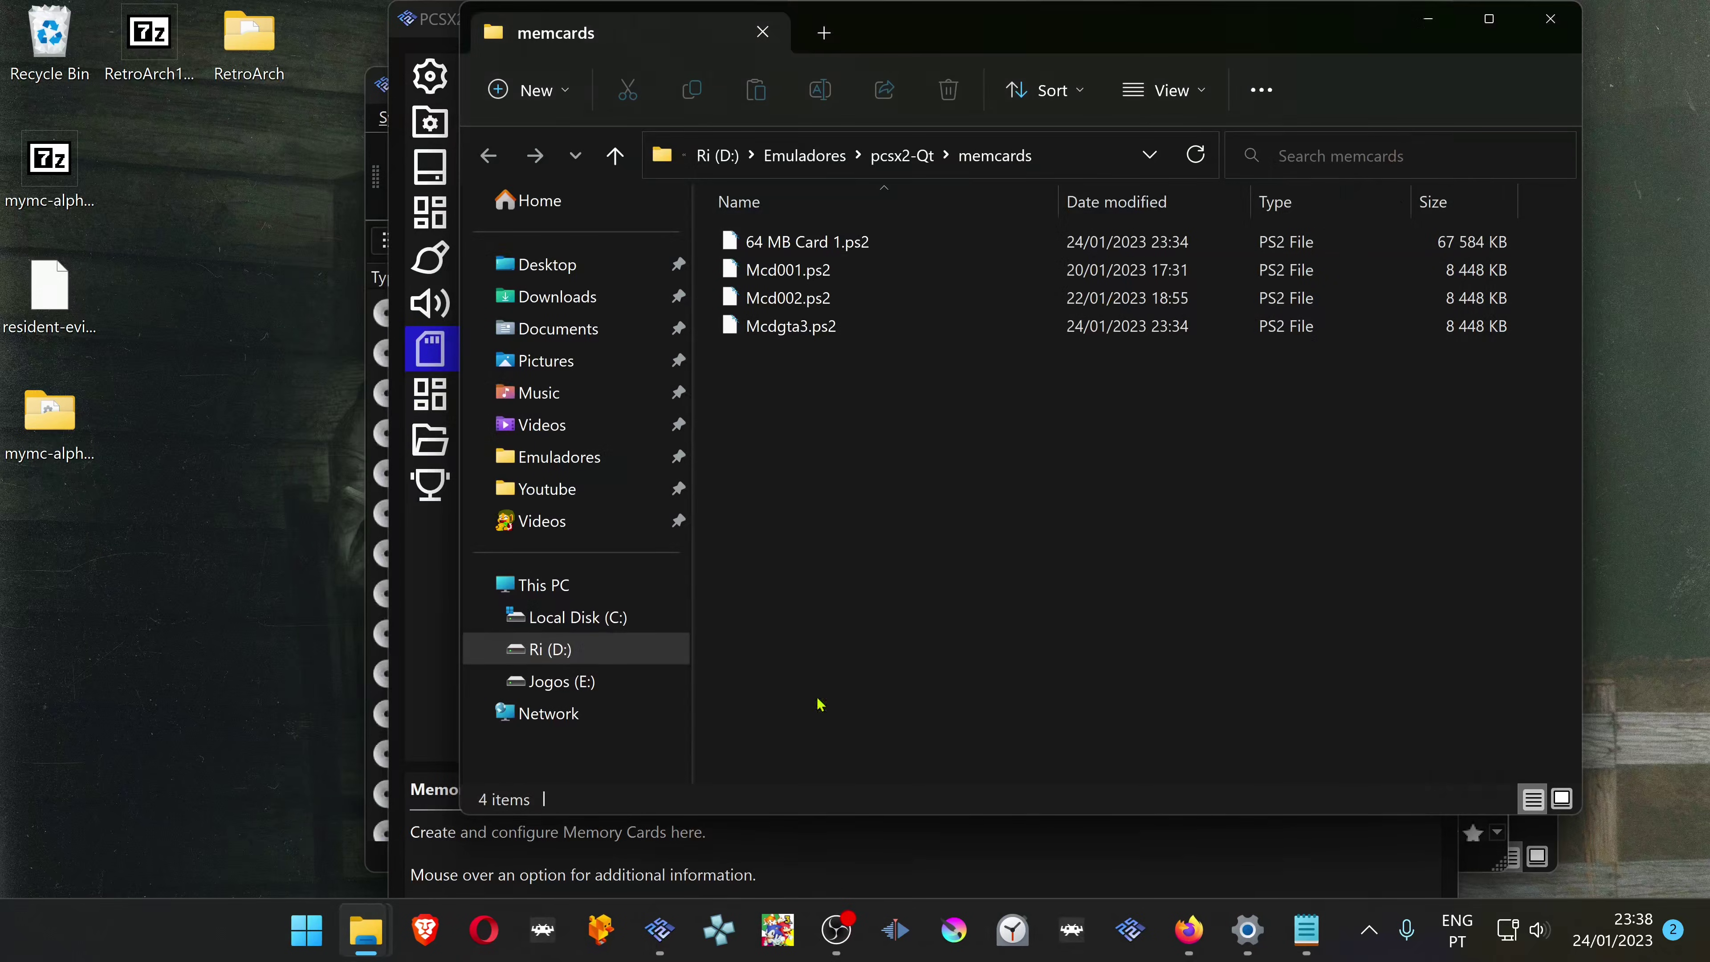
- Switch to PCSX2, close its settings, and launch Resident Evil 4 (SLUS-21134) from the game list
{"action": "left_click", "coordinate": [424, 682]}
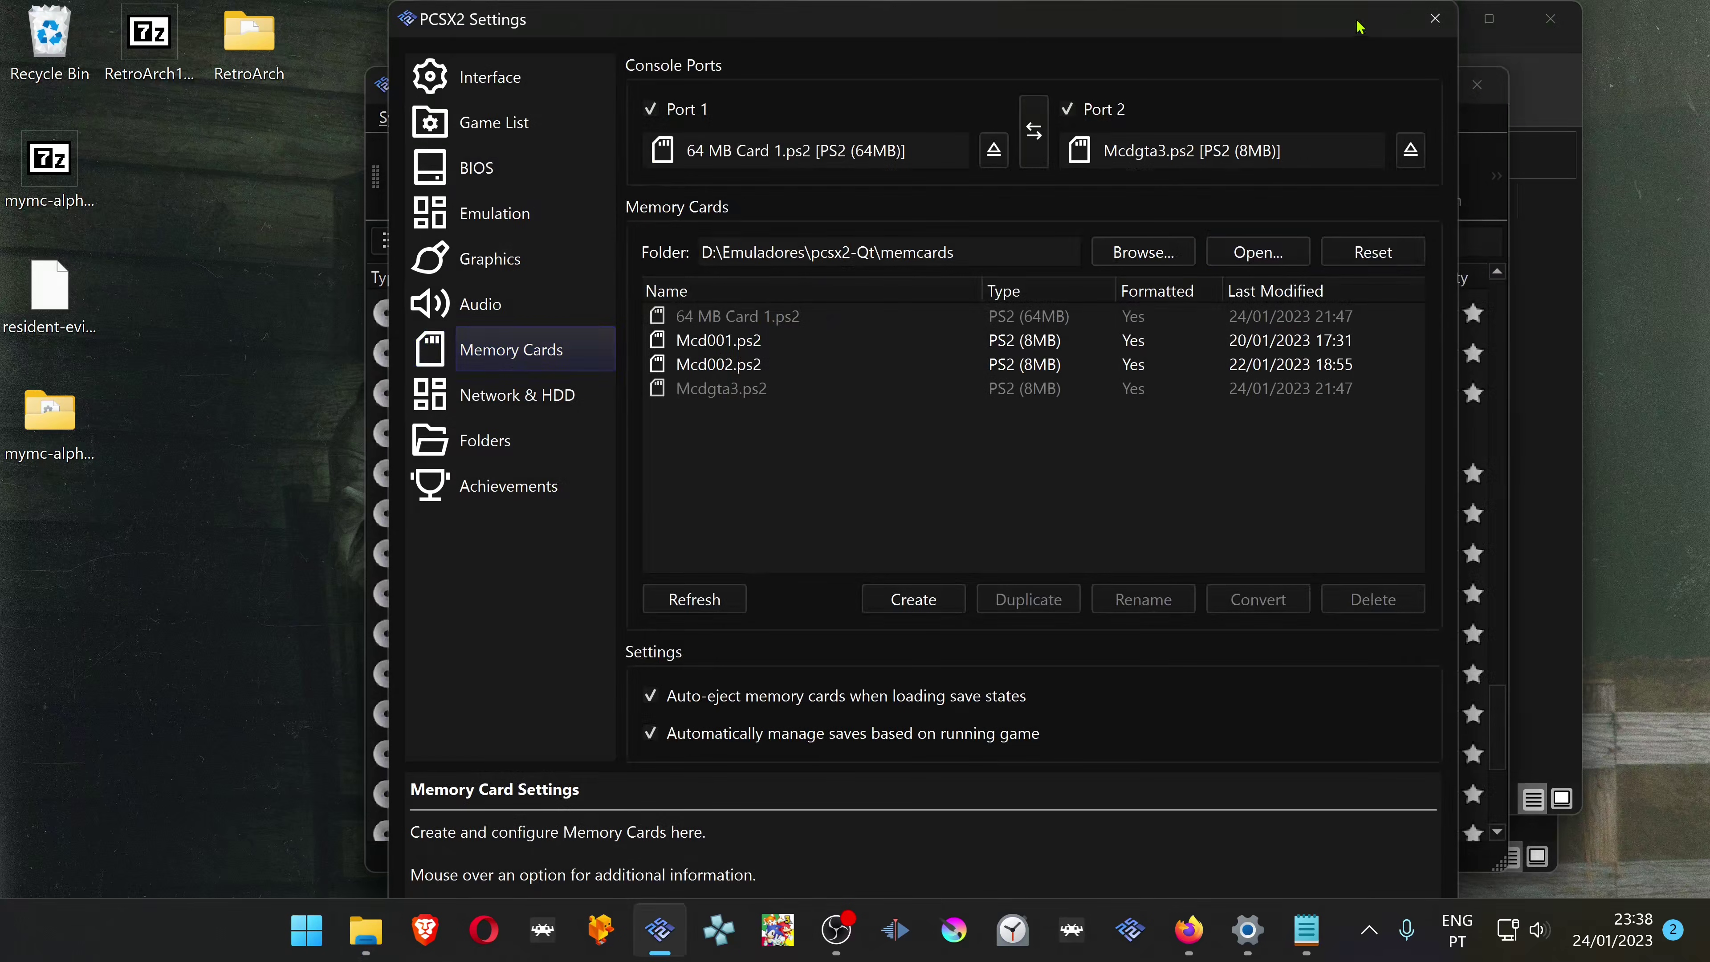
{"action": "left_click", "coordinate": [1433, 20]}
{"action": "double_click", "coordinate": [610, 572]}
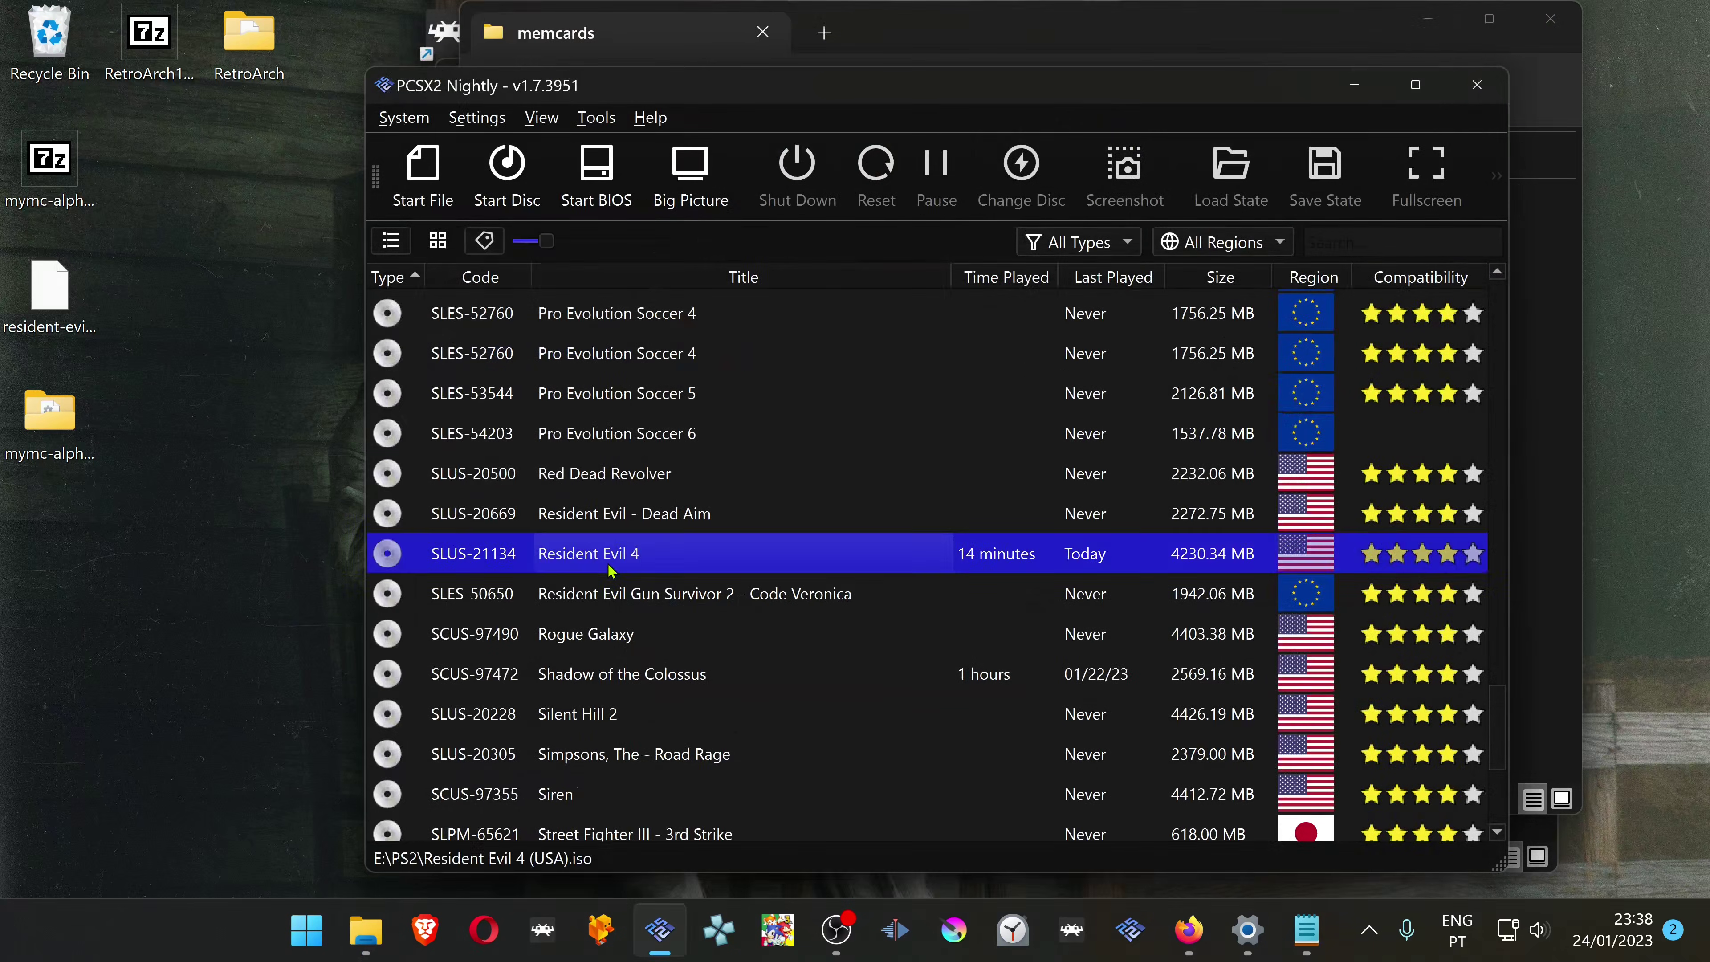